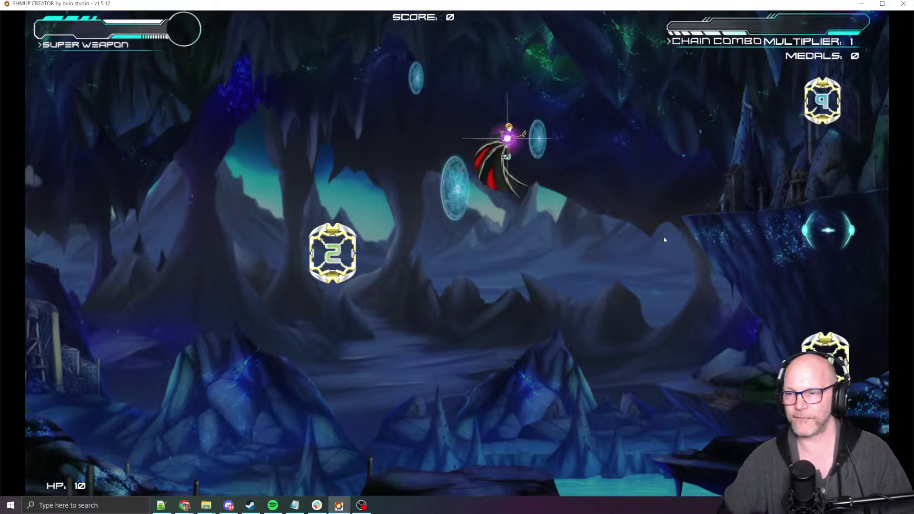
Step: Steer the player through the running test level and return to the level editor
key("Left")
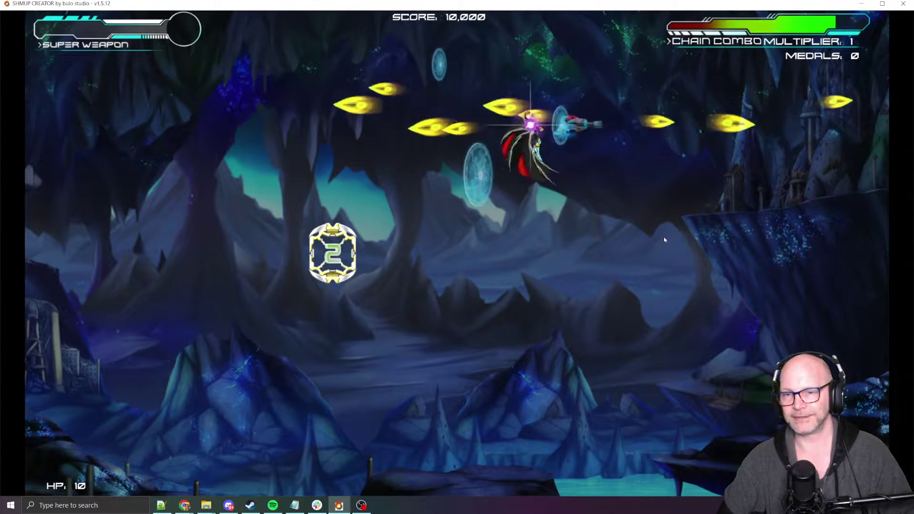
key("Down")
key("Escape")
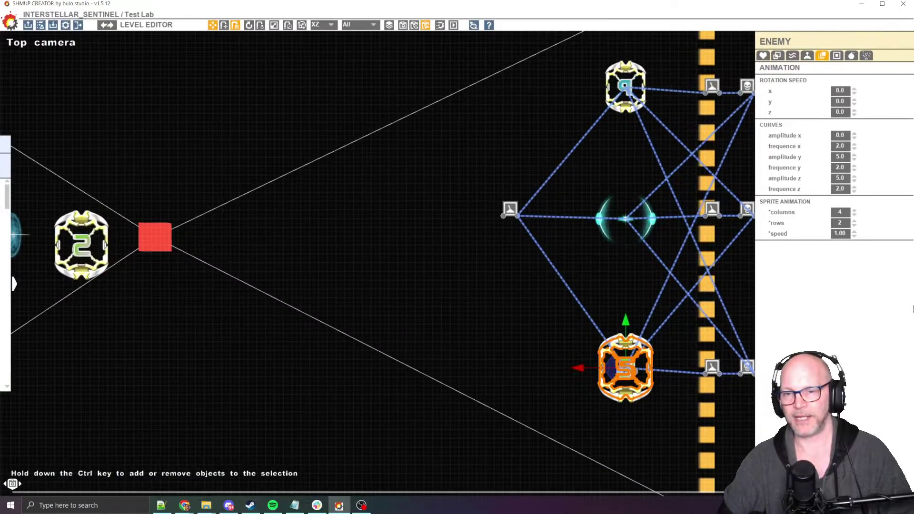
Step: Test-play the level by flying the player into the middle shield pick-up, and return to the level editor
key("F5")
key("Up")
key("Right")
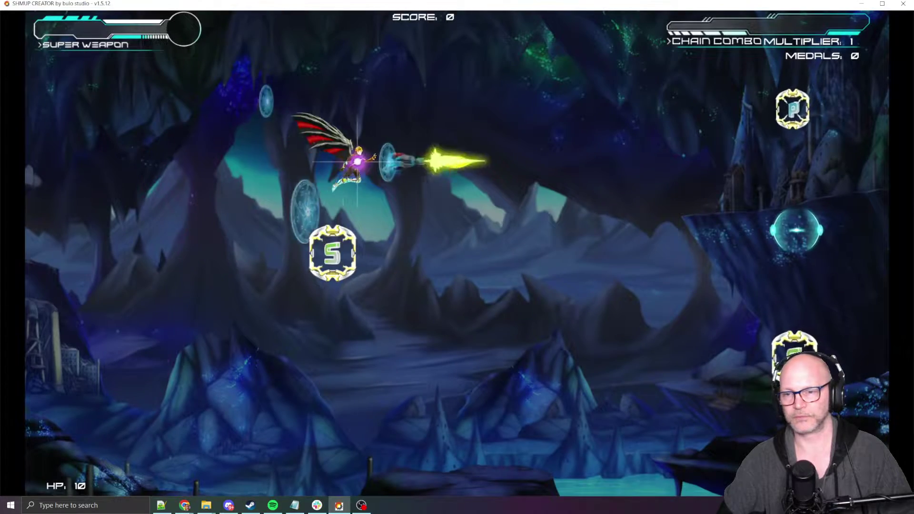
key("Right")
key("Down")
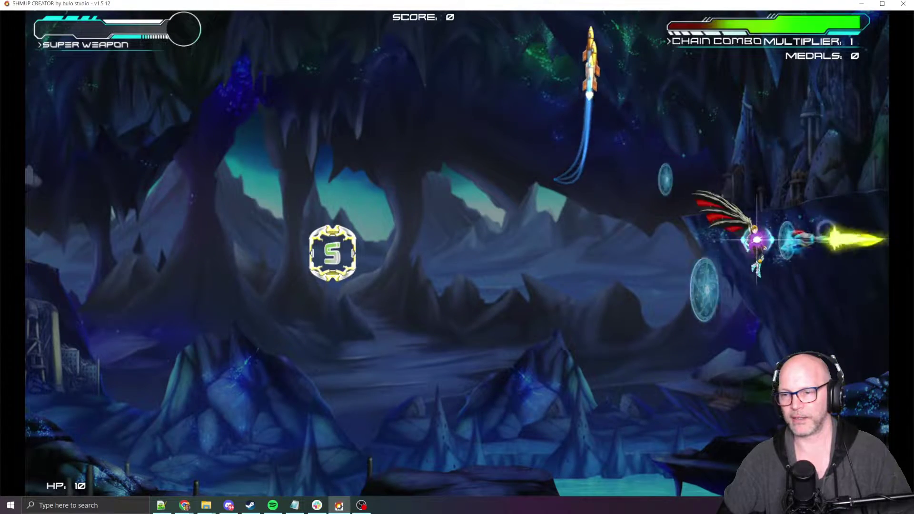
key("Left")
key("Up")
key("Left")
key("Escape")
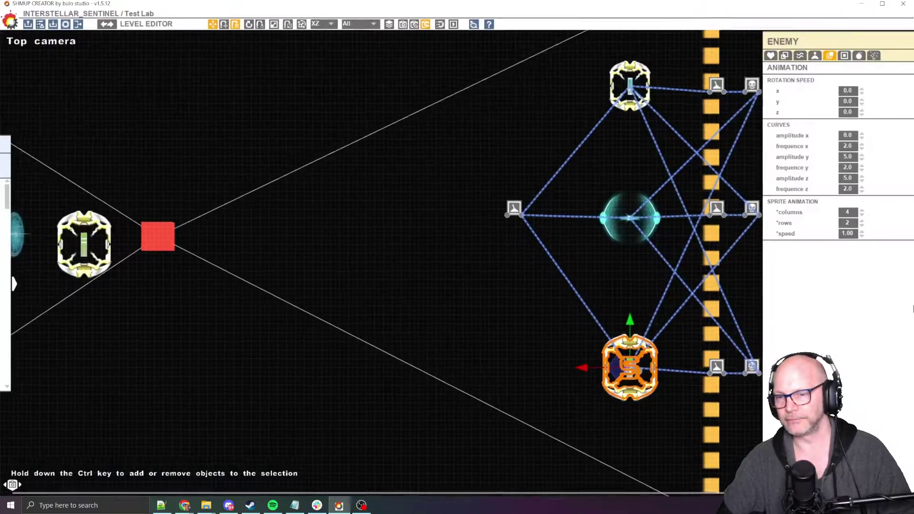
Step: Test-play the level by flying the player to the lower S power-up and attacking, and return to the level editor
key("F5")
key("Up")
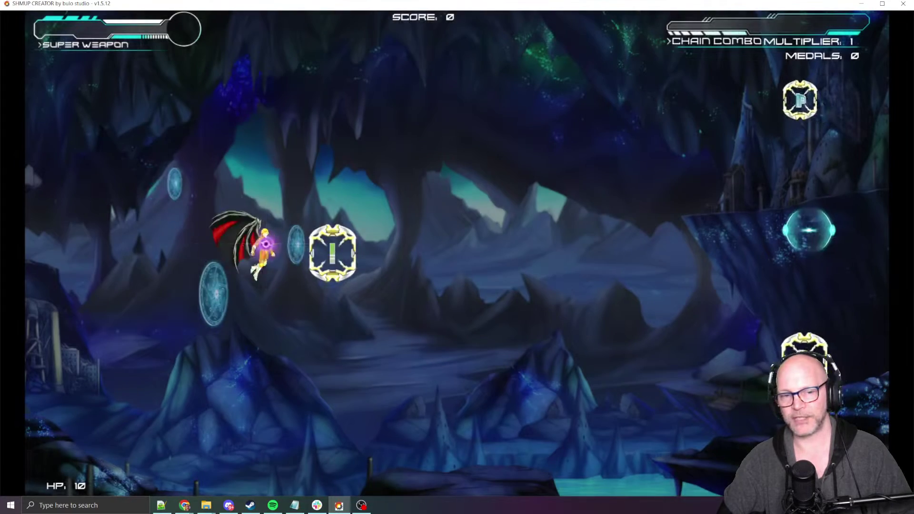
key("Down")
key("Right")
key("Right")
key("Down")
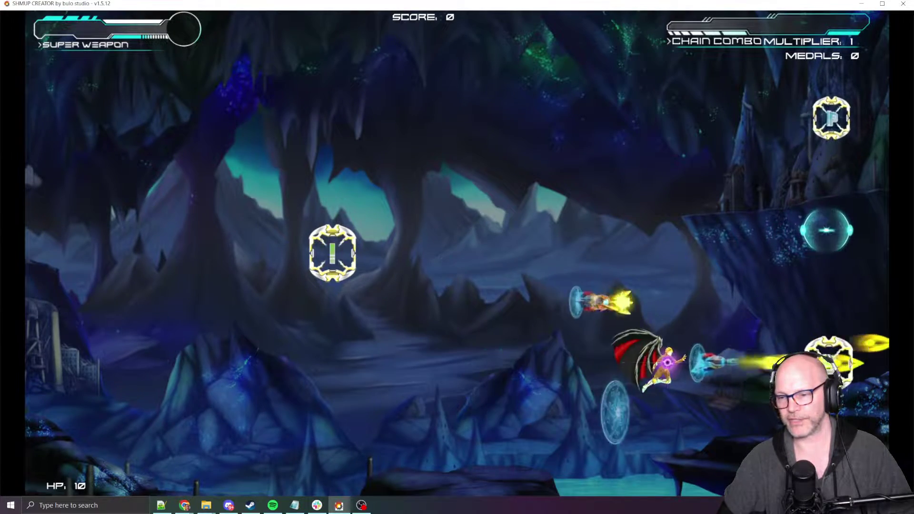
key("x")
key("Left")
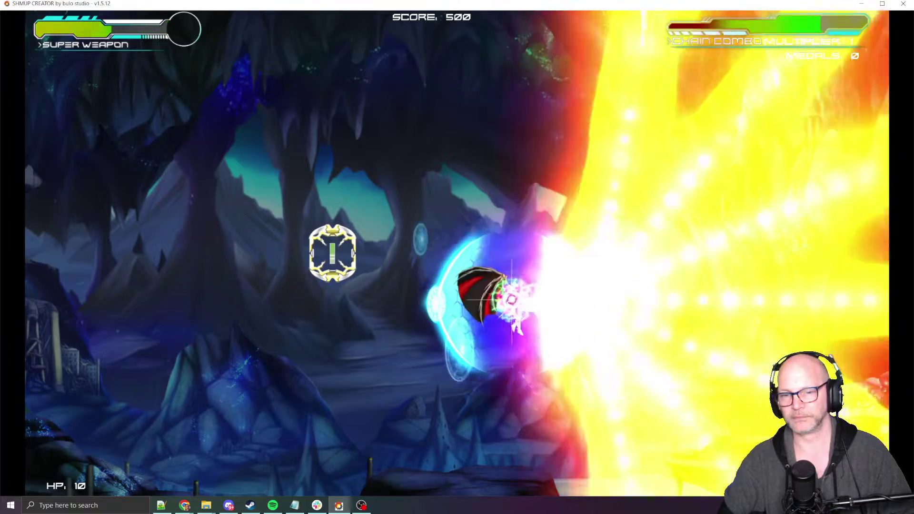
key("Escape")
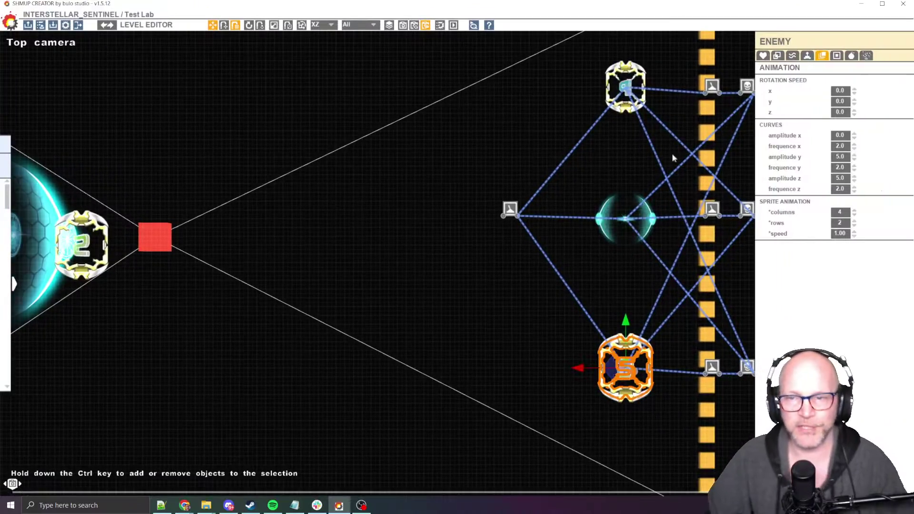
Step: Move the three linked pick-up enemies with their triggers and kill nodes inward from the orange camera frame, closer to the player
scroll(501, 295, "down", 5)
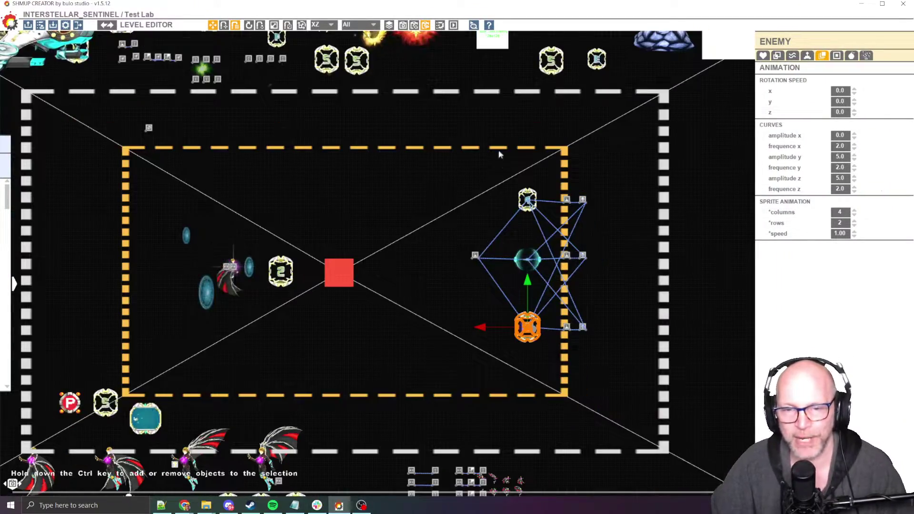
left_click_drag(455, 169, 629, 359)
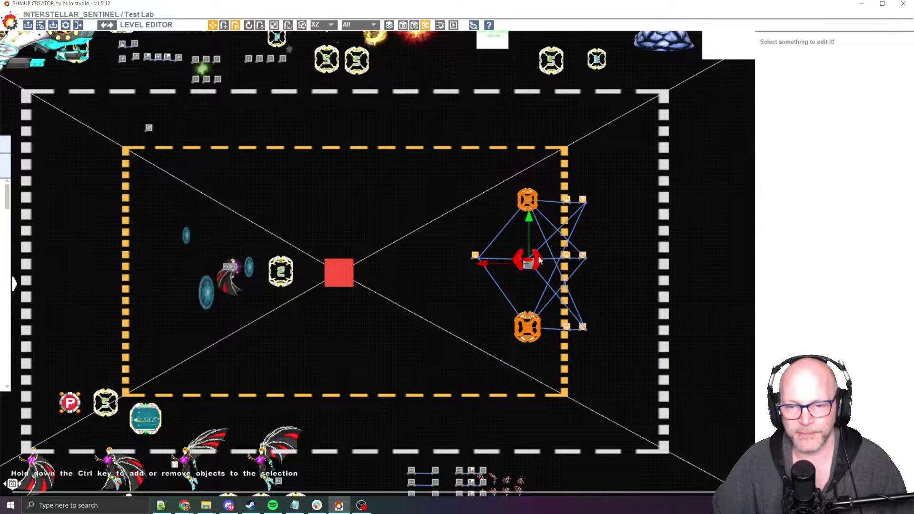
left_click_drag(526, 260, 434, 271)
scroll(434, 271, "up", 1)
scroll(435, 271, "up", 2)
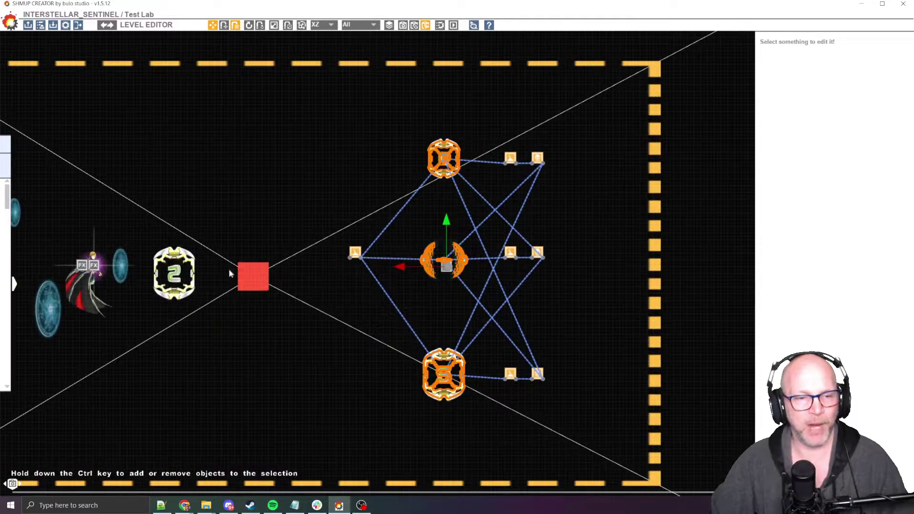
left_click(228, 285)
Step: Set the player's collision damage particle system to PlayerShield_OnHit
scroll(101, 299, "up", 1)
scroll(101, 299, "up", 2)
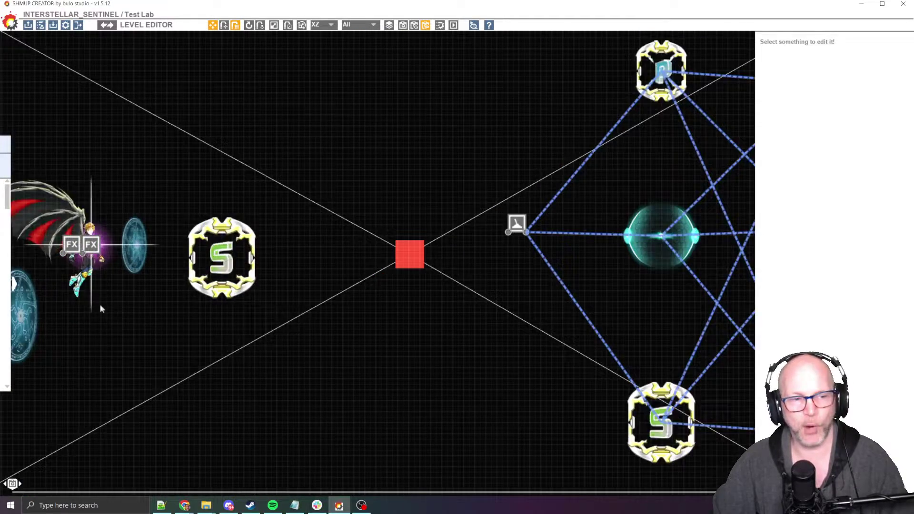
left_click(98, 266)
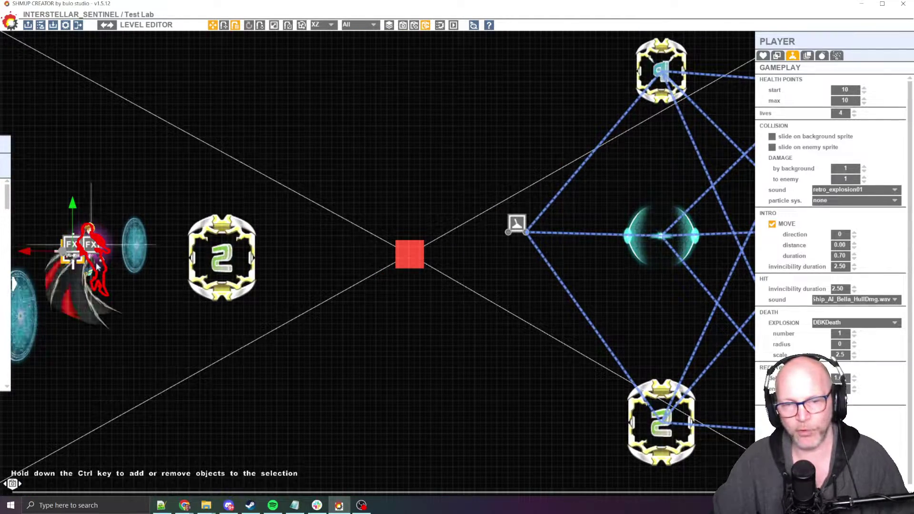
left_click(832, 201)
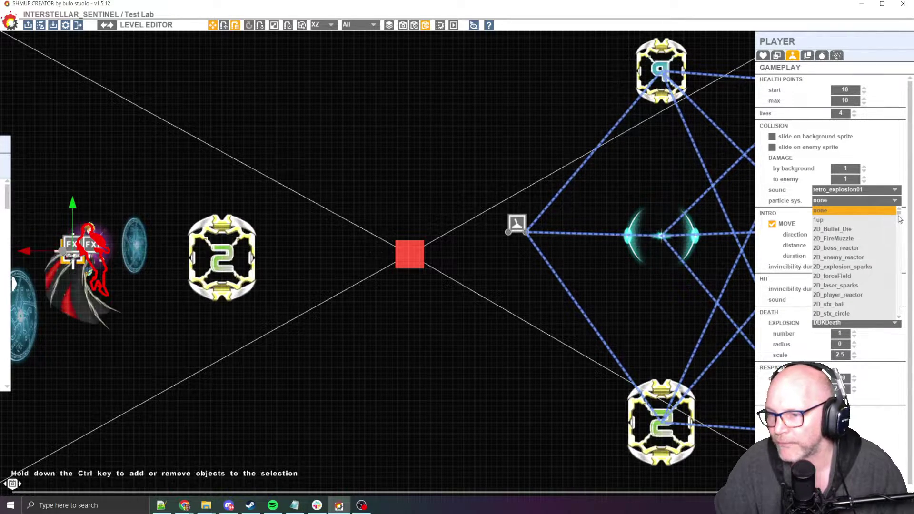
left_click_drag(899, 219, 910, 284)
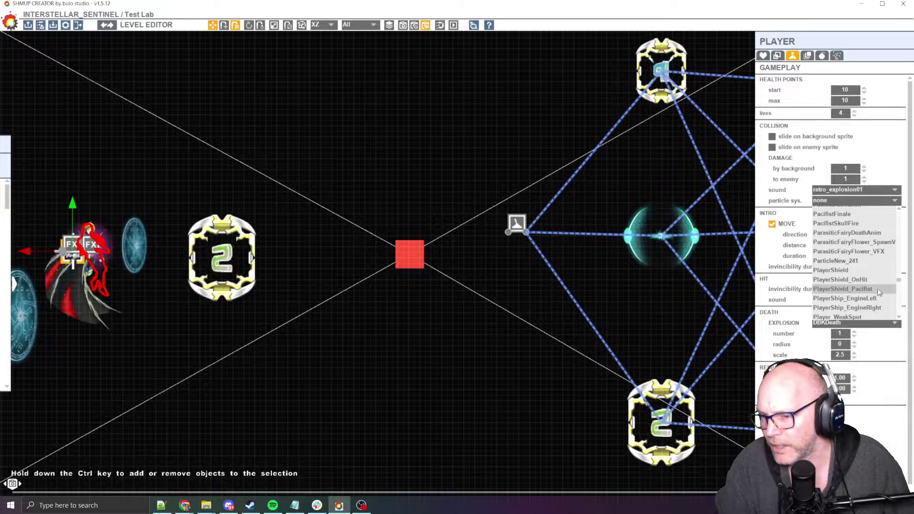
left_click(871, 279)
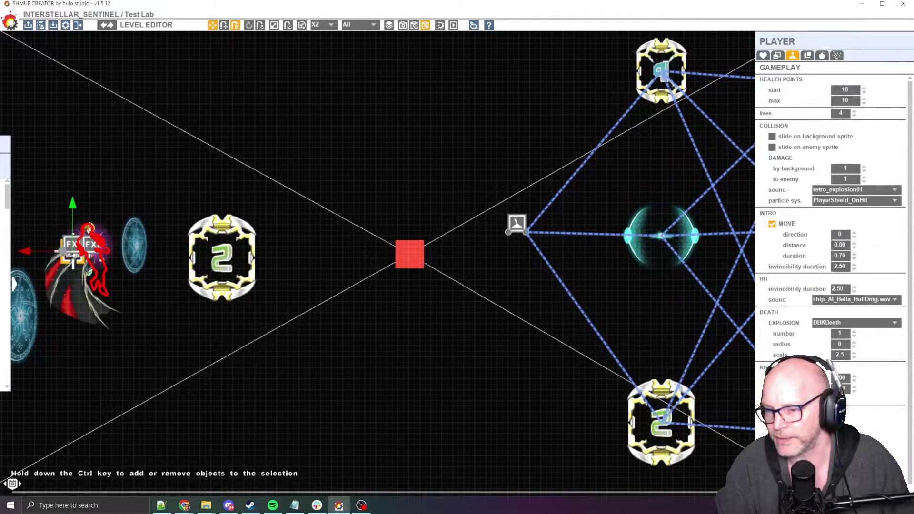
Step: Test-play the level with the player flying into the shield pick-up to check the collision effect, and return to the editor
key("space")
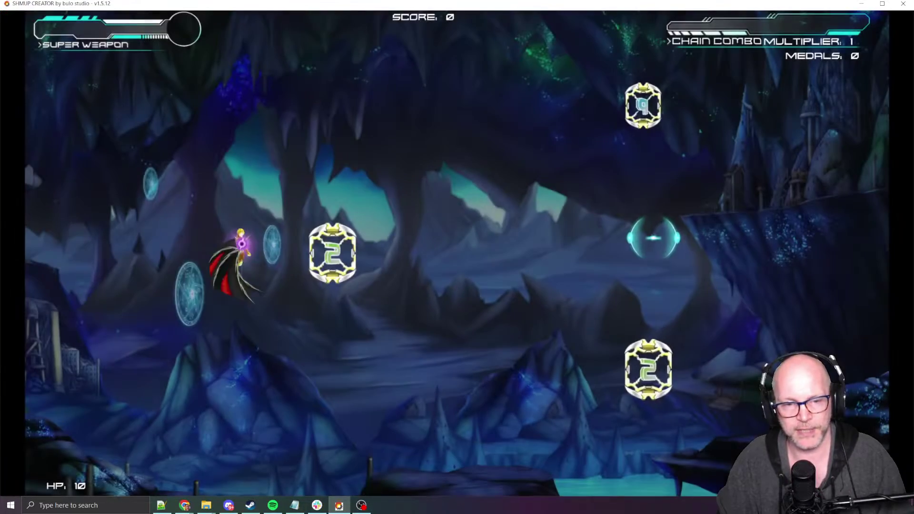
key("Up")
key("Right")
key("Down")
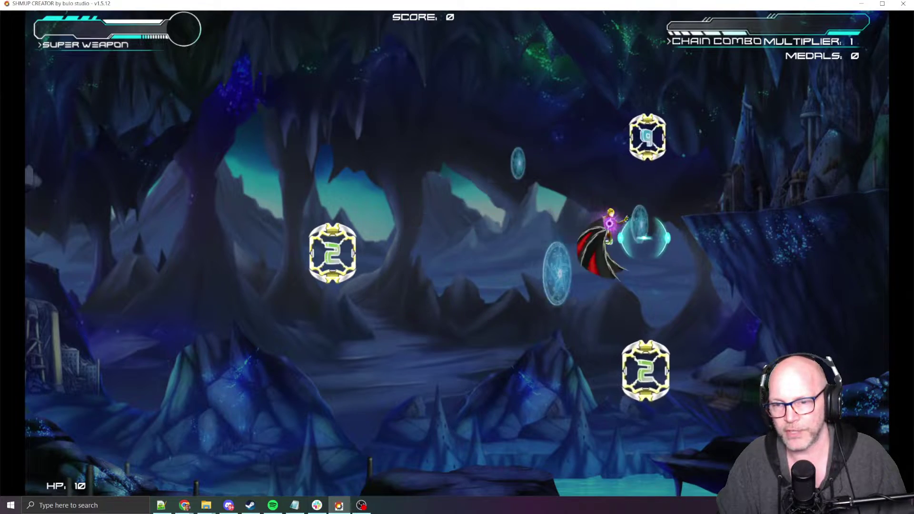
key("Left")
key("Down")
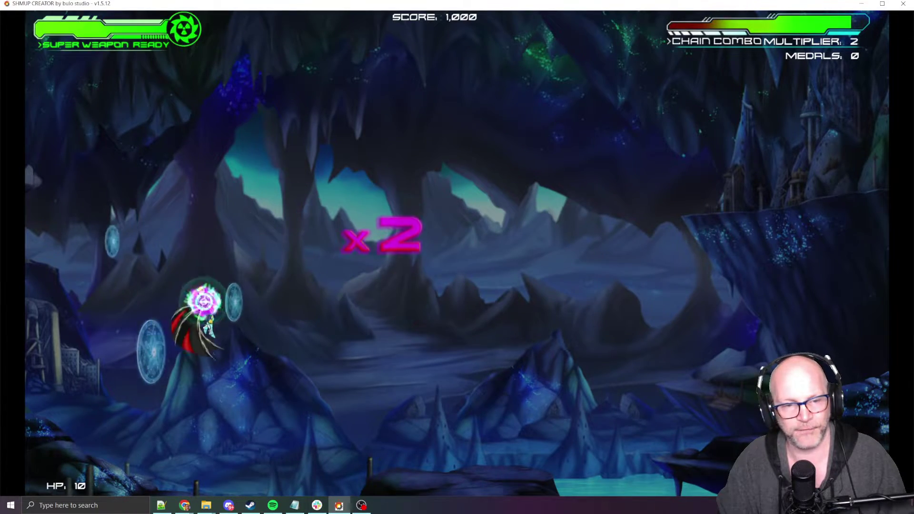
key("Right")
key("Escape")
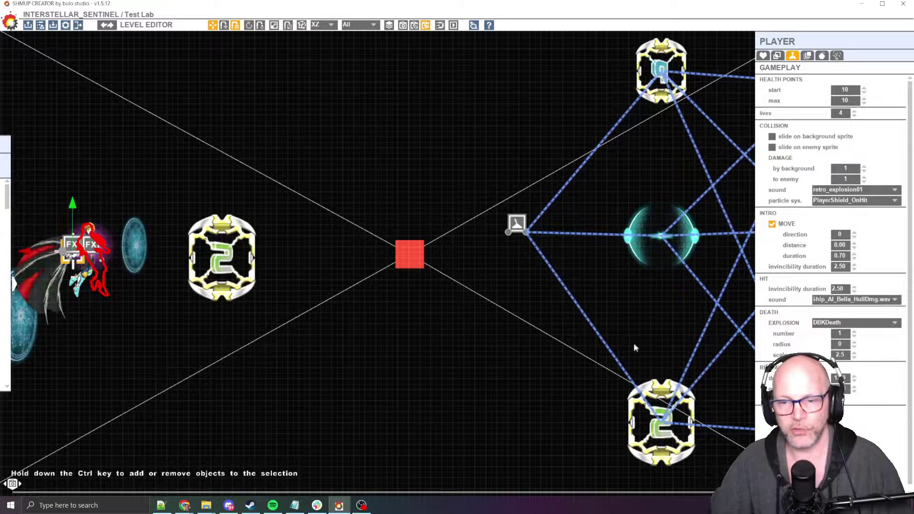
Step: Examine the pick-up group's links and the properties of the trigger that feeds all three pick-ups
scroll(466, 320, "down", 3)
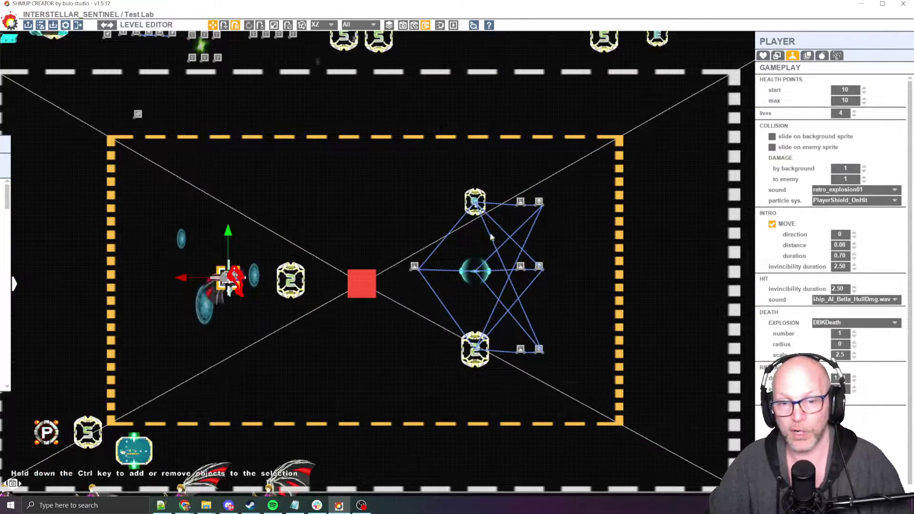
middle_click_drag(491, 226, 473, 232)
scroll(473, 233, "up", 3)
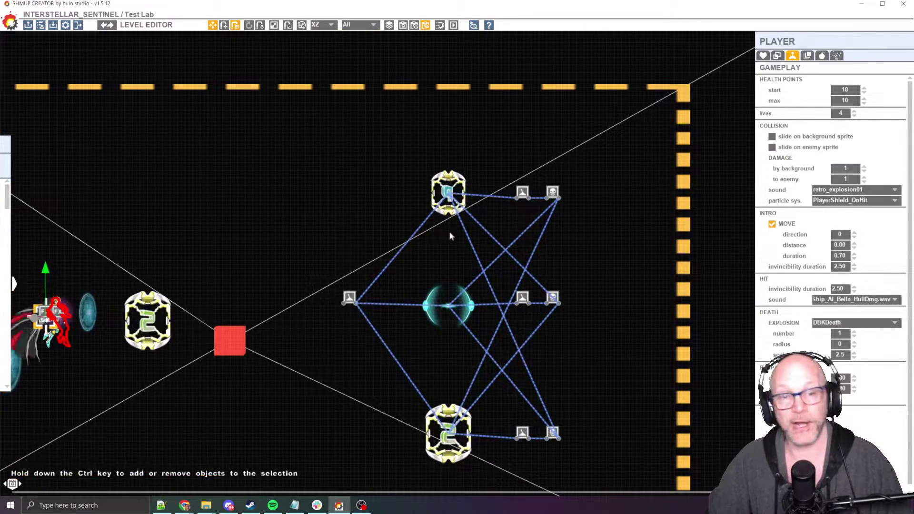
middle_click_drag(561, 198, 535, 196)
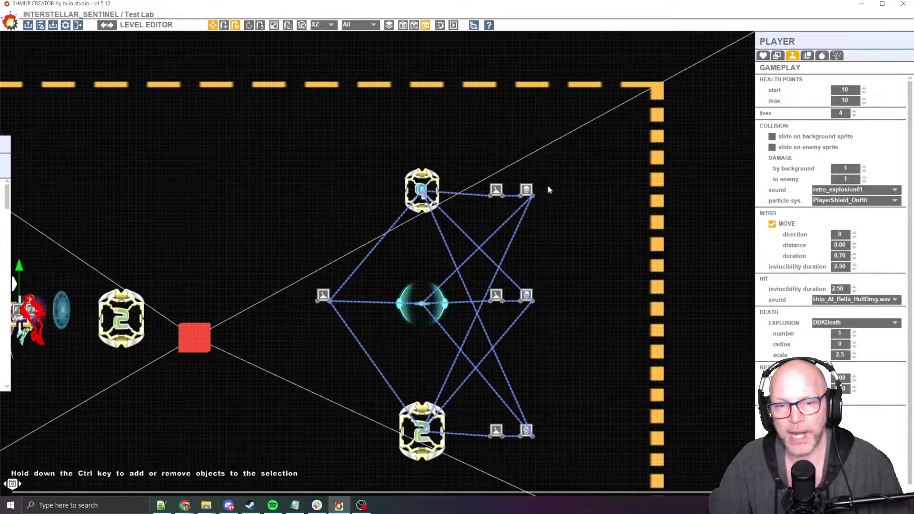
scroll(402, 234, "up", 2)
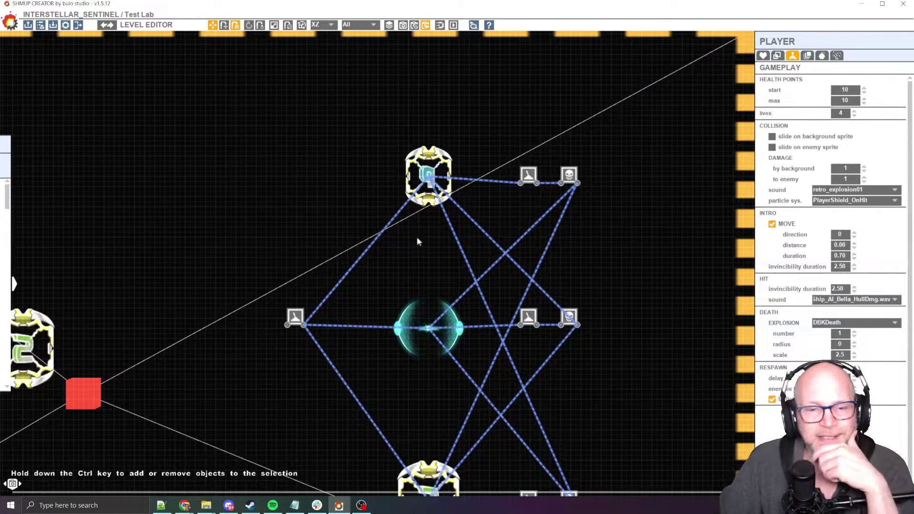
middle_click_drag(416, 240, 418, 214)
scroll(291, 287, "up", 1)
left_click(292, 289)
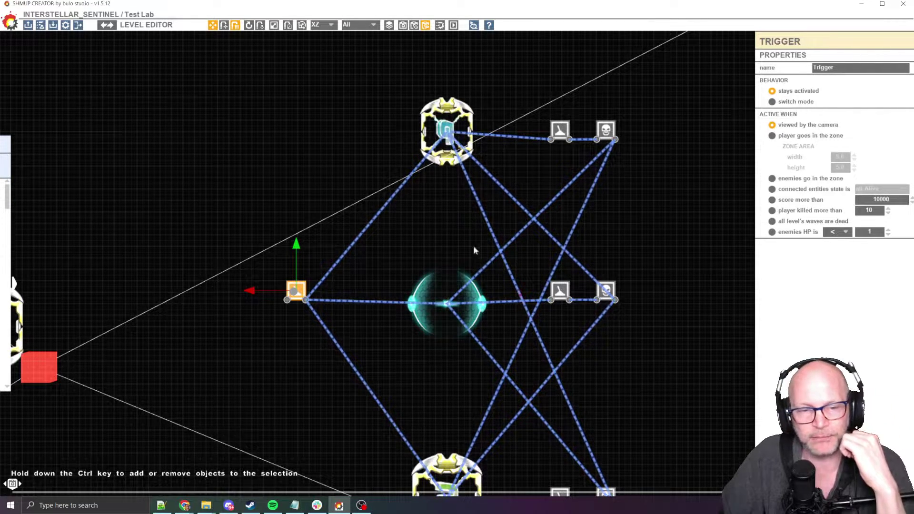
middle_click_drag(395, 233, 328, 201)
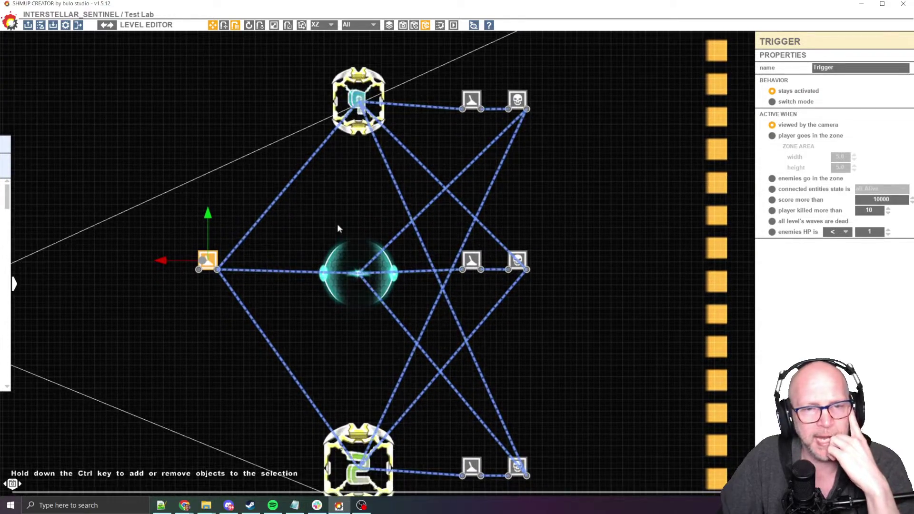
Step: Check the animation settings of the P, shield and S pick-up enemies, plus the gameplay settings of the S one
left_click(356, 99)
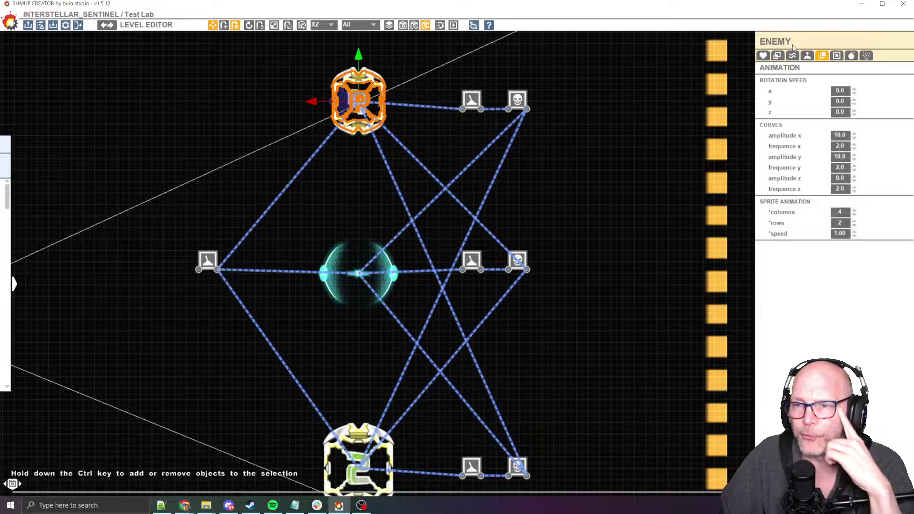
left_click(388, 277)
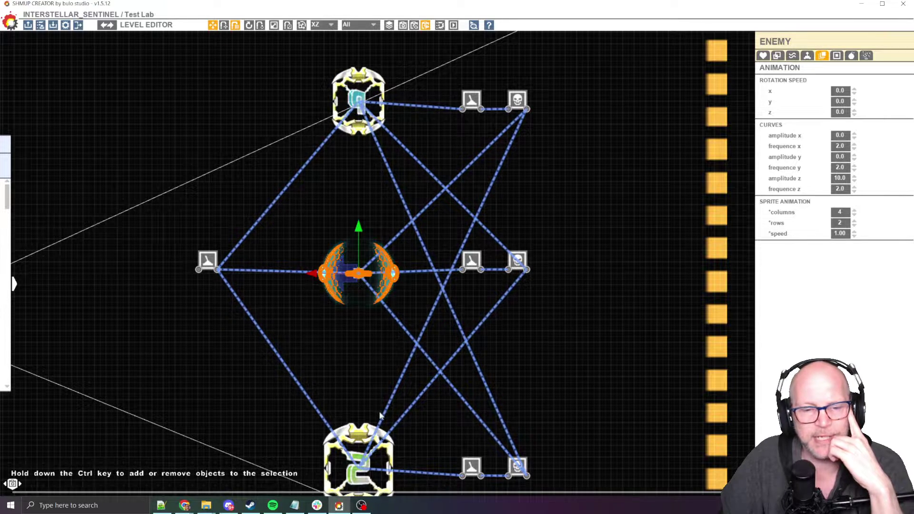
left_click(363, 434)
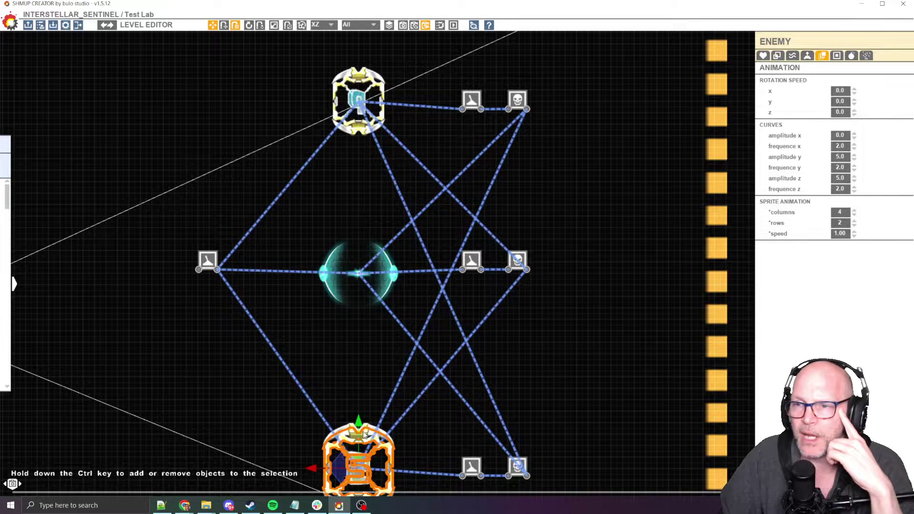
left_click(763, 56)
left_click(806, 56)
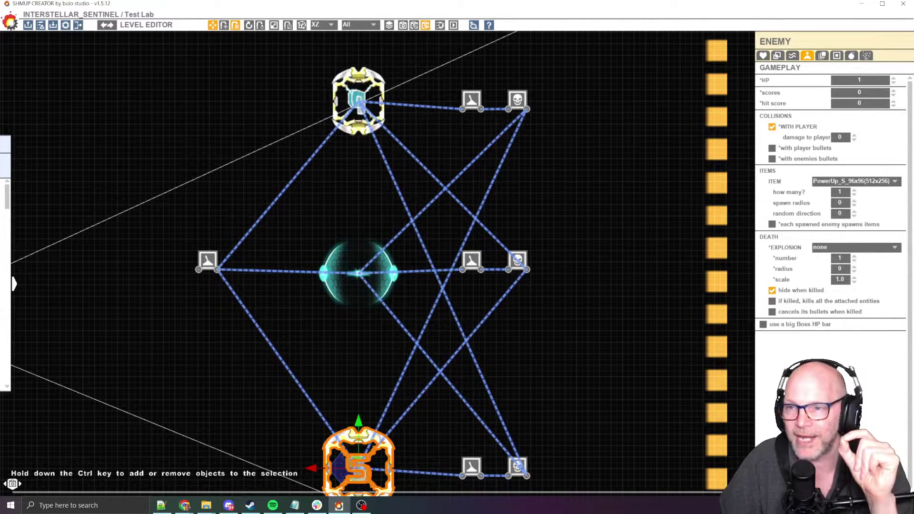
Step: Review the player's collision damage settings and the gameplay settings of the P pick-up enemy
middle_click_drag(95, 265, 355, 205)
scroll(355, 205, "down", 2)
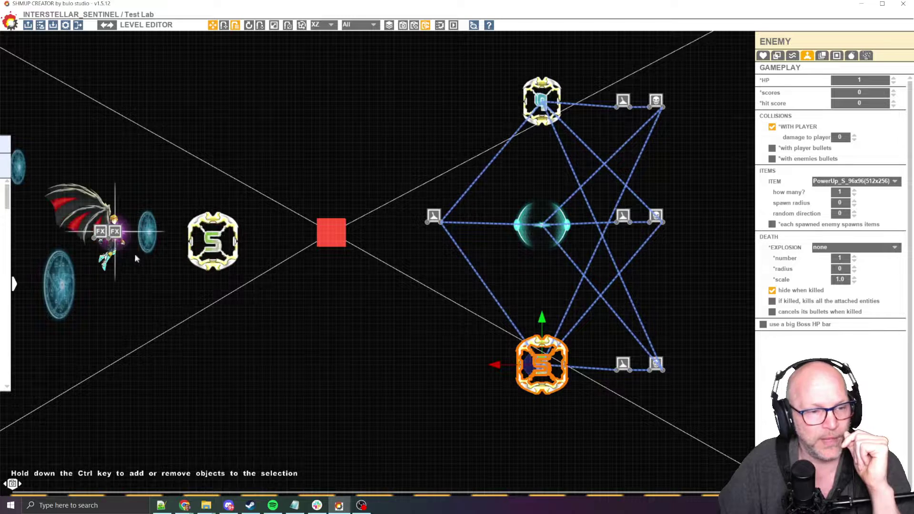
left_click(117, 251)
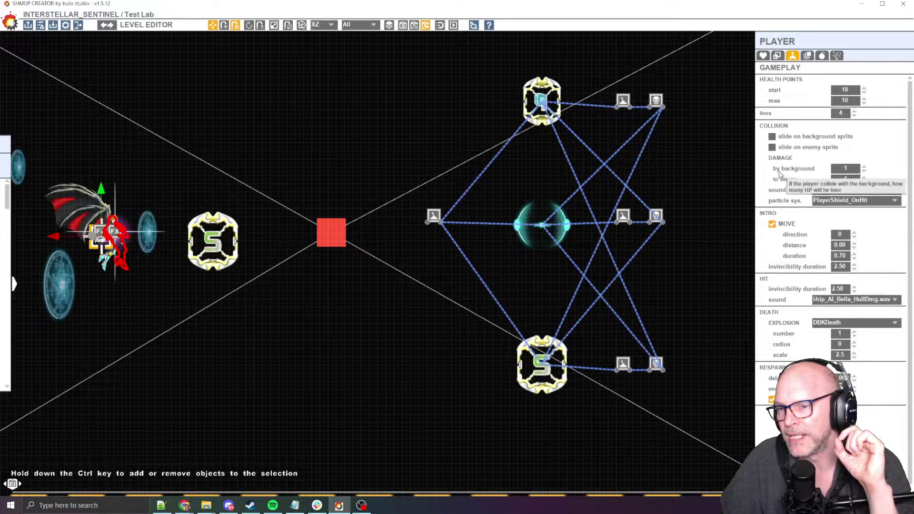
mouse_move(781, 182)
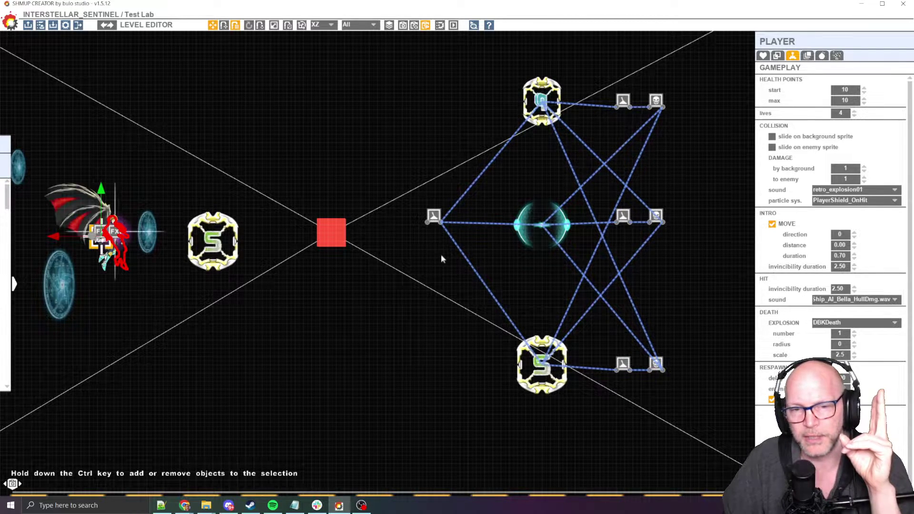
left_click(543, 122)
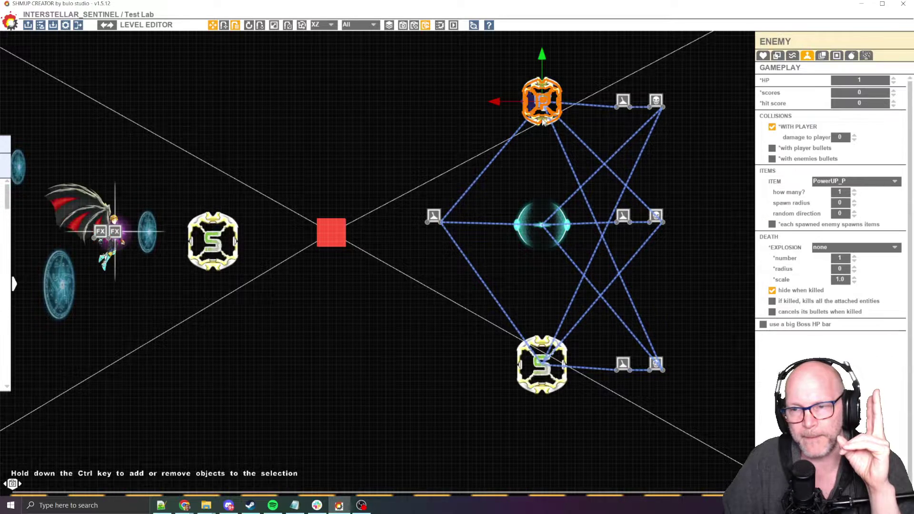
Step: Inspect the player's general settings, hitbox collision options and gameplay settings
left_click(128, 250)
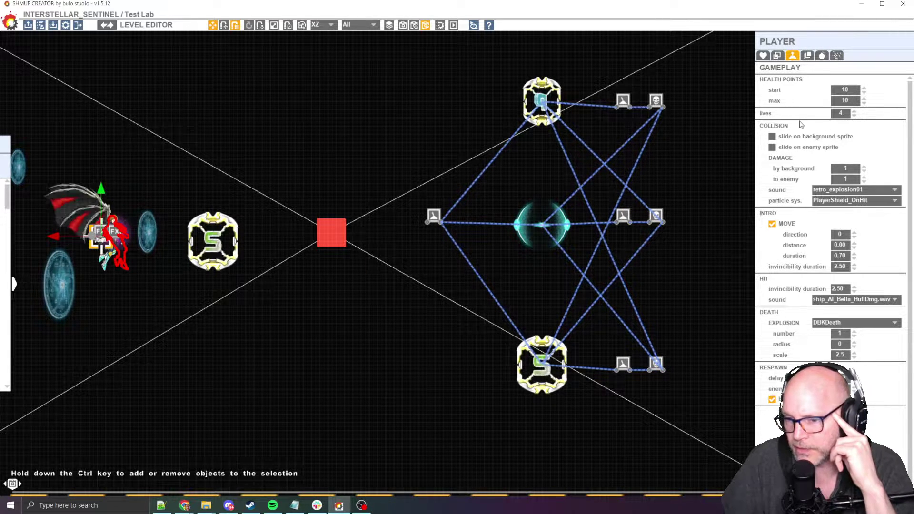
left_click(762, 56)
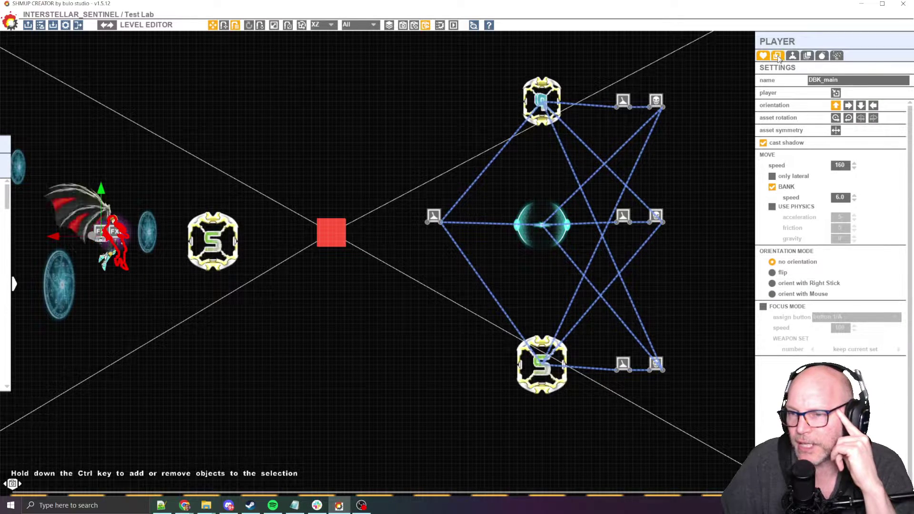
left_click(778, 56)
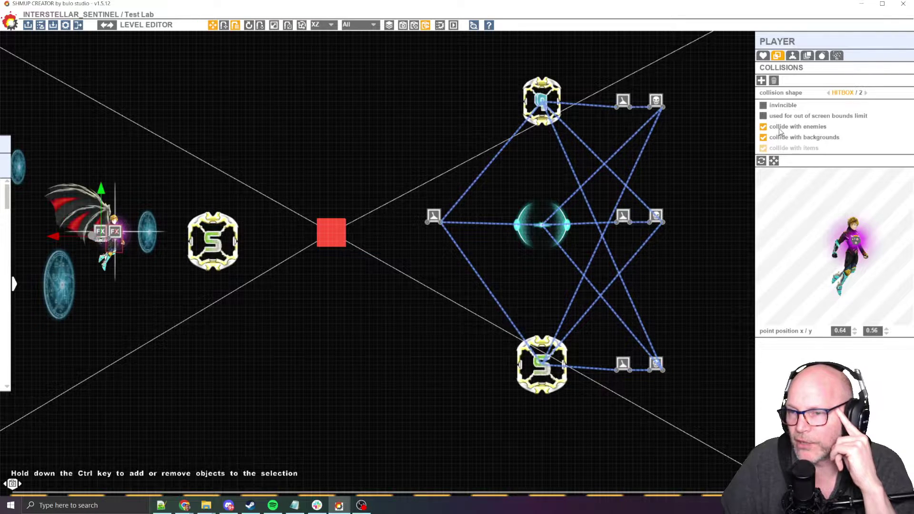
left_click(796, 55)
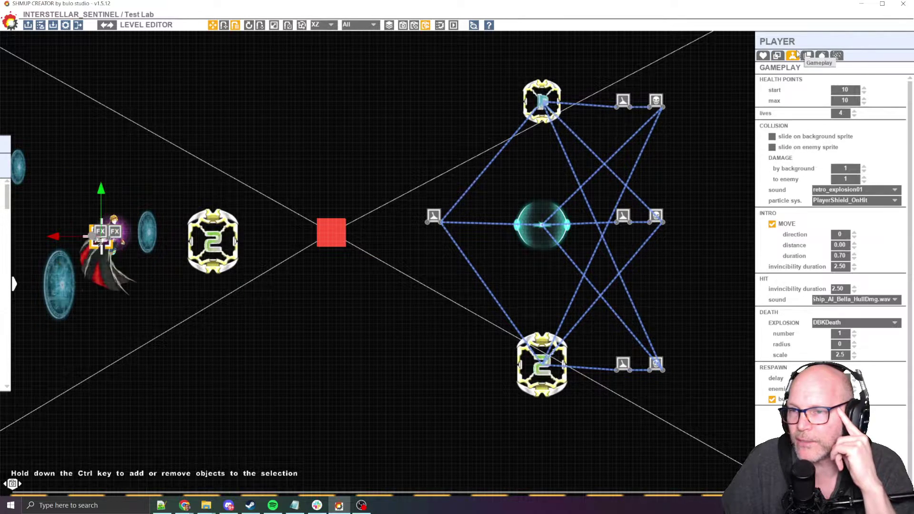
Step: Check the general settings of the P pick-up enemy and its gameplay settings for collision with the player
left_click(540, 122)
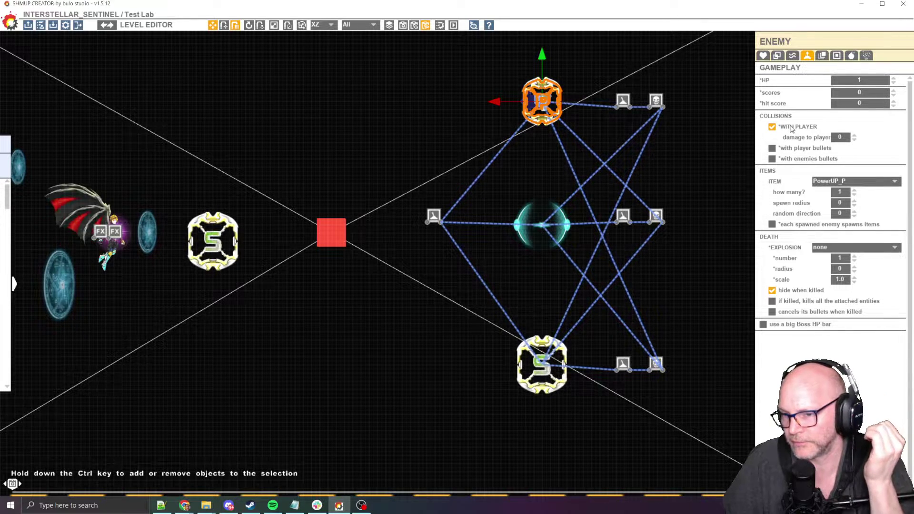
left_click(763, 56)
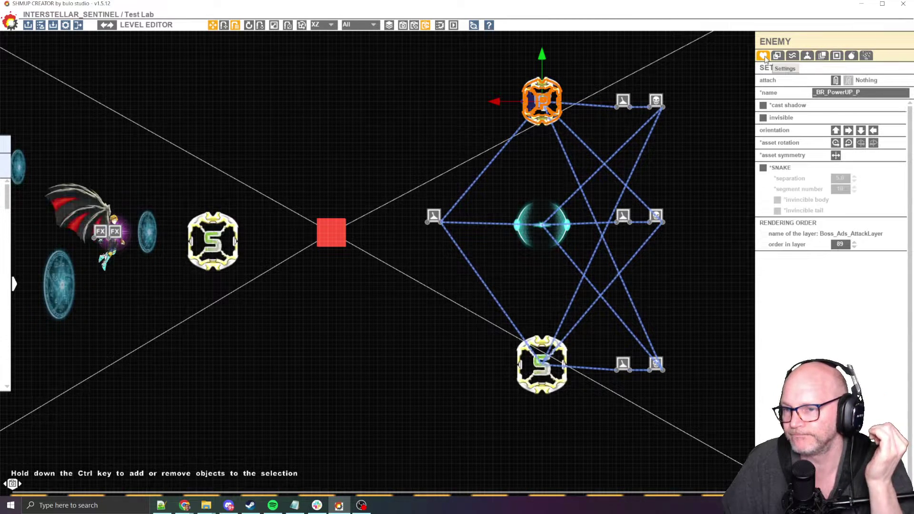
left_click(806, 57)
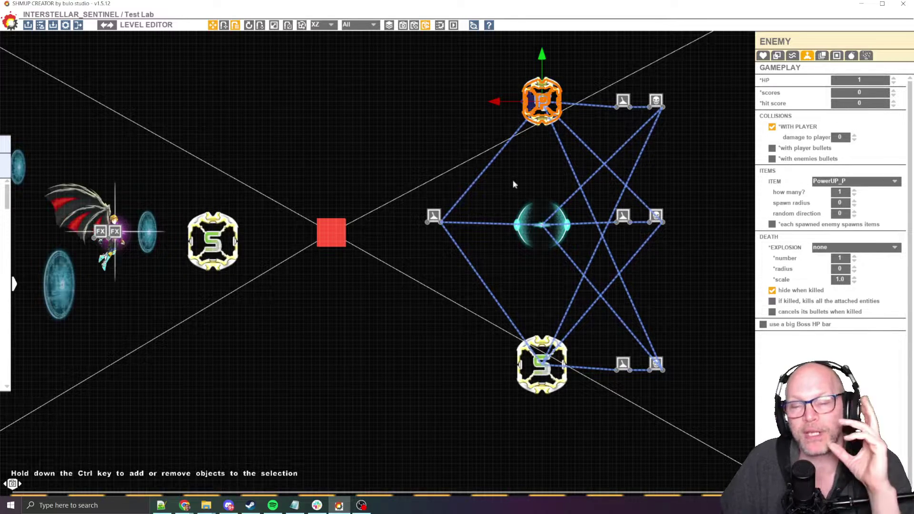
Step: Check the player damage and HP values of the S pick-up enemy in the linked group
left_click(546, 344)
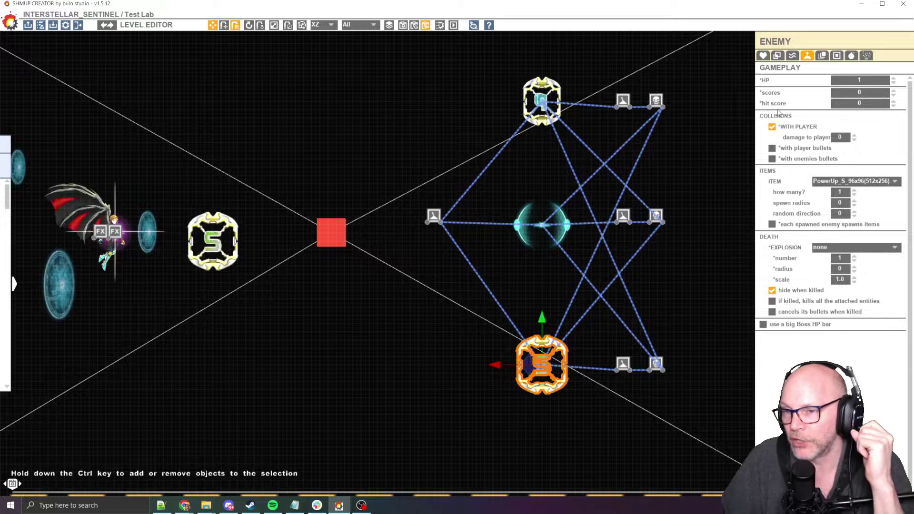
left_click(835, 137)
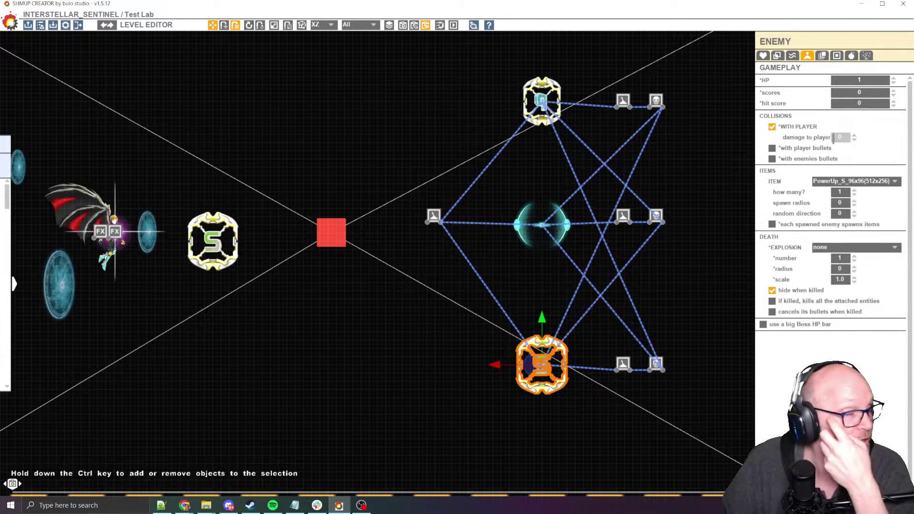
key("Return")
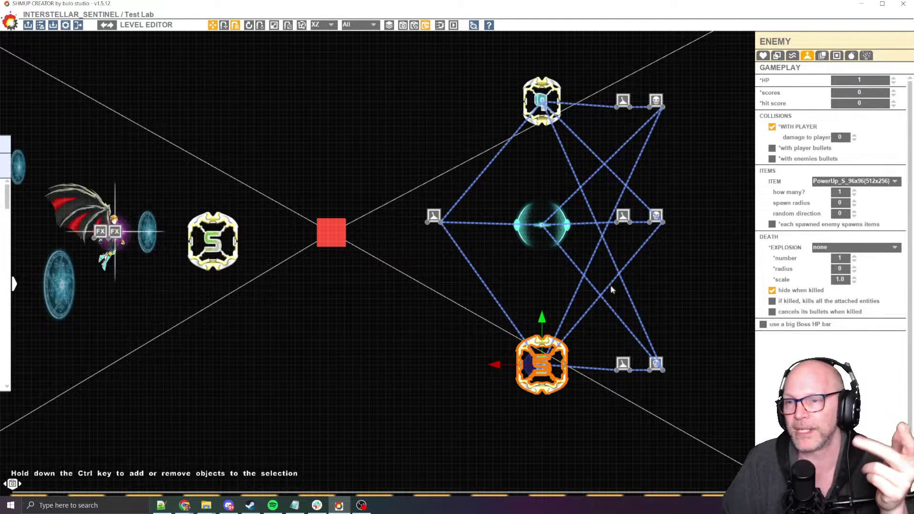
left_click(867, 78)
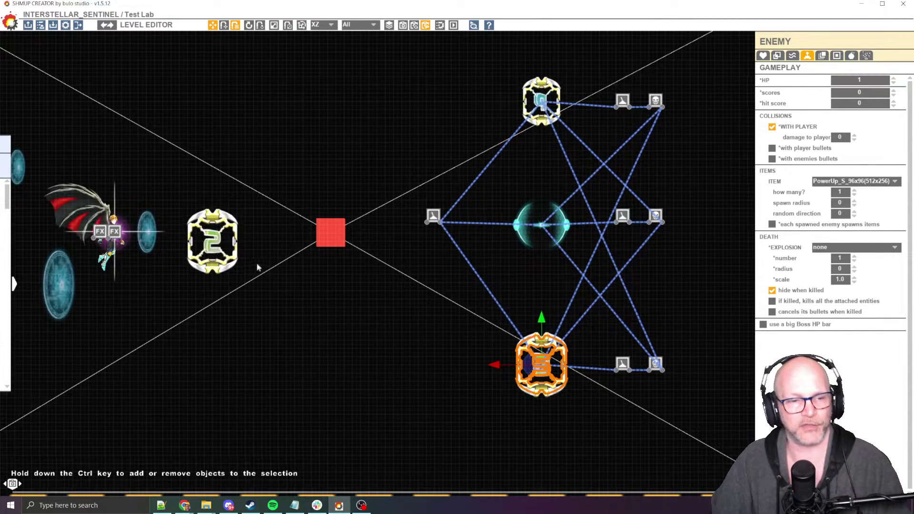
Step: Set the HP of the unlinked S pick-up near the player to 10 and test-play the level
left_click(213, 240)
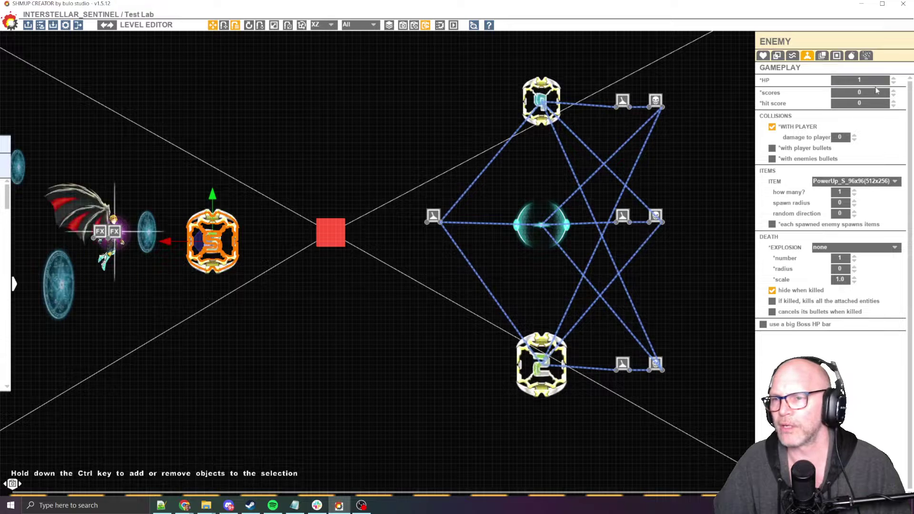
left_click(859, 80)
type("0")
key("Return")
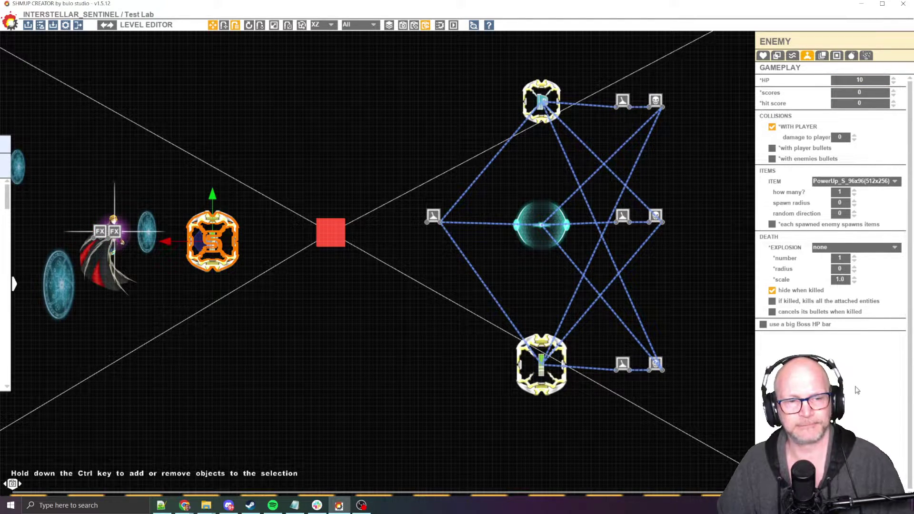
key("space")
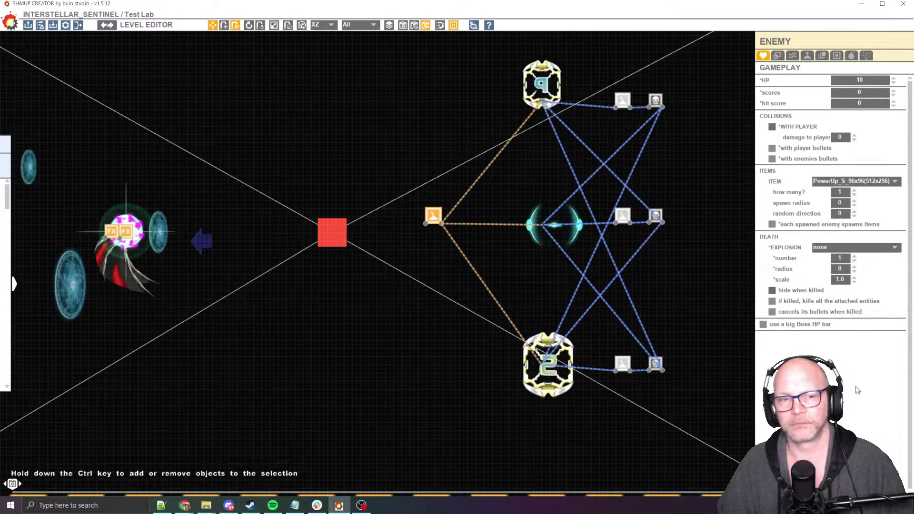
key("space")
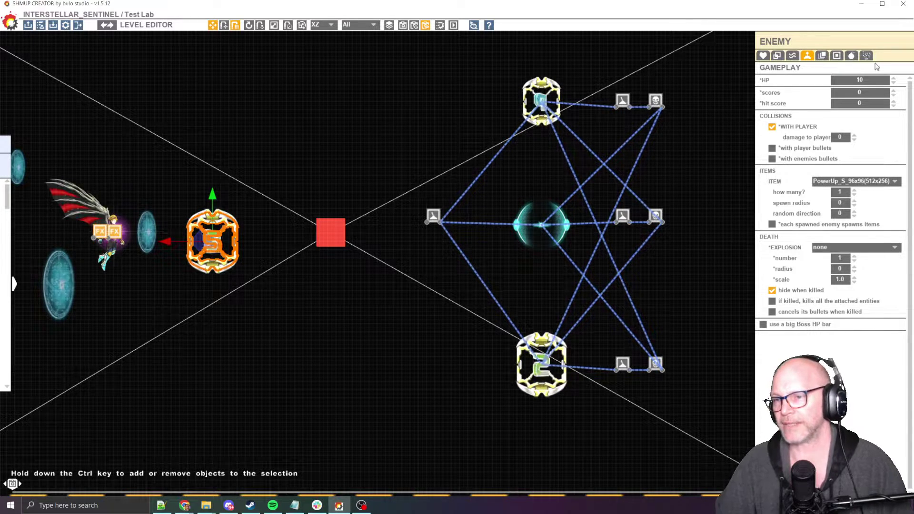
Step: Set the unlinked S pick-up's HP back to 1
left_click(859, 80)
type("1")
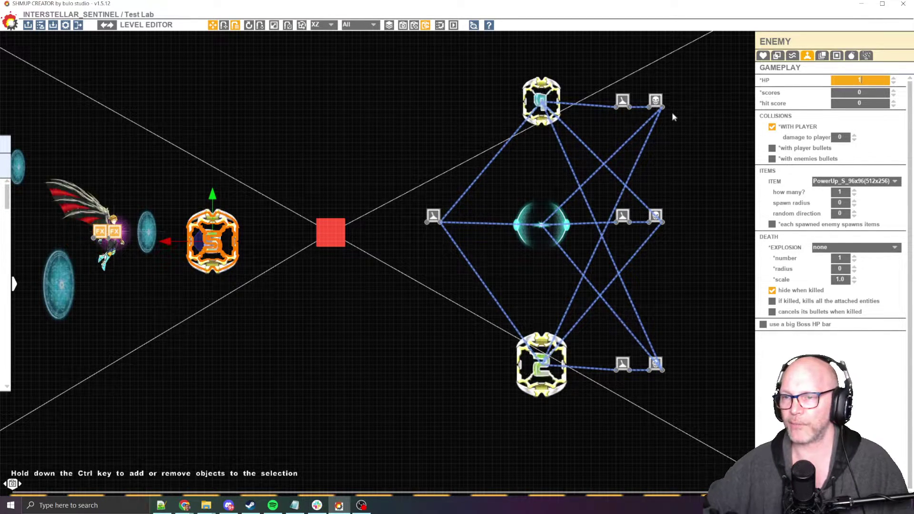
key("Return")
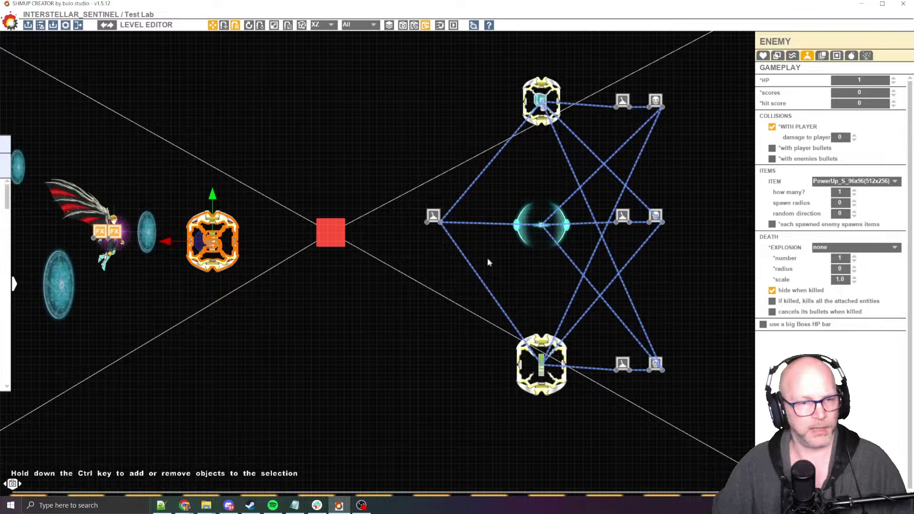
Step: Examine the activation conditions of the trigger linked to all three pick-ups
middle_click_drag(355, 108, 395, 127)
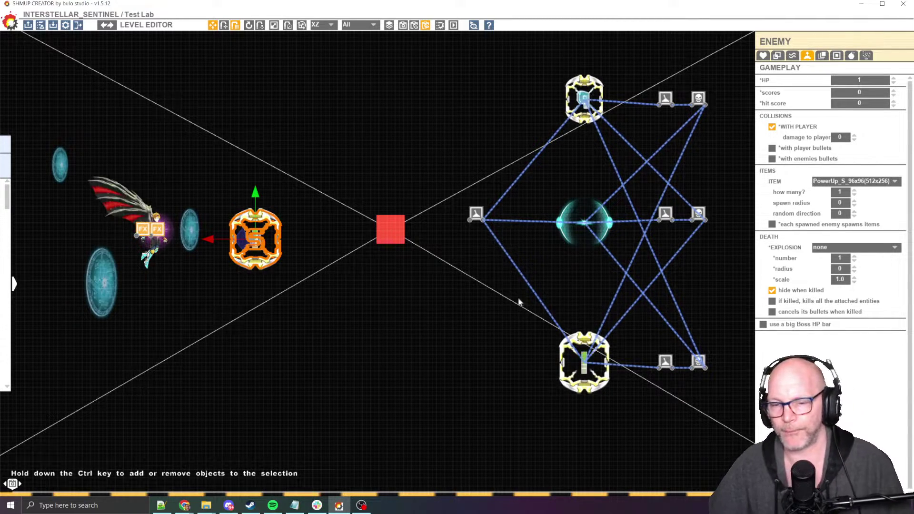
middle_click_drag(518, 302, 360, 266)
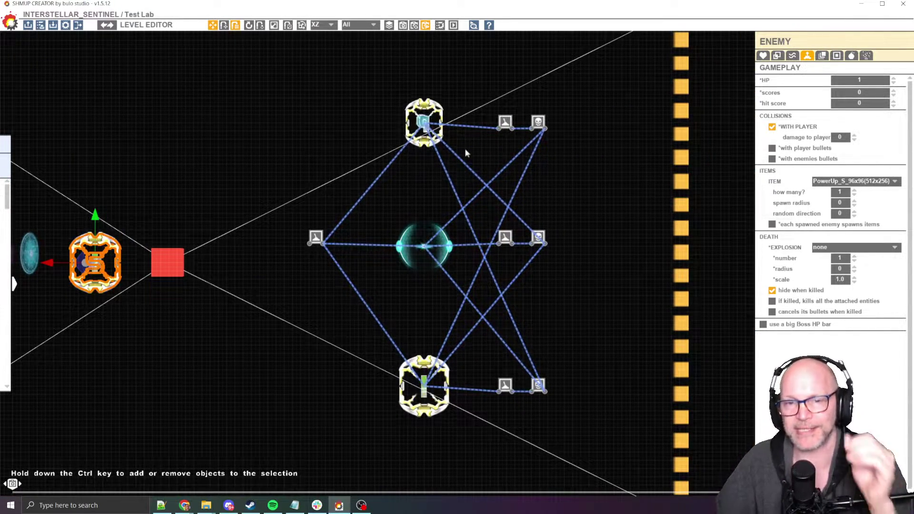
middle_click_drag(311, 223, 246, 245)
left_click(293, 235)
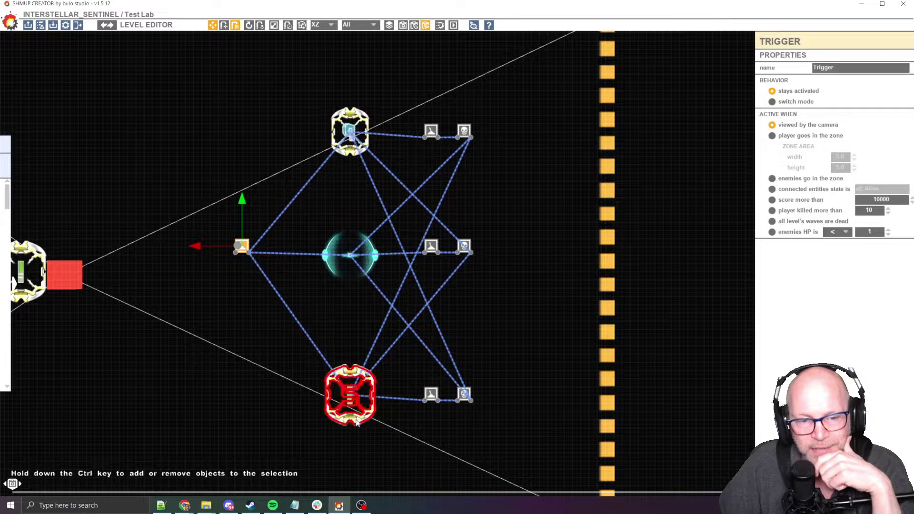
Step: Review the P pick-up enemy's animation settings, including its curve amplitudes and sprite animation
left_click(352, 136)
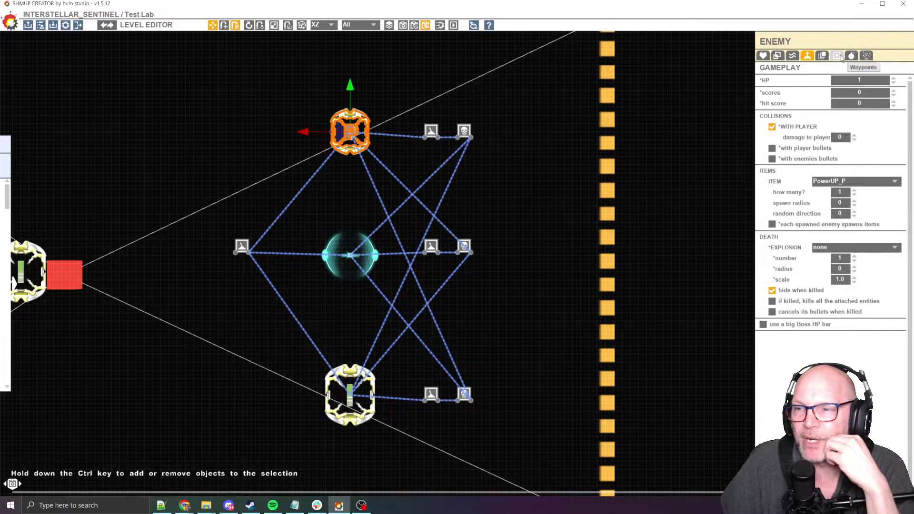
left_click(823, 56)
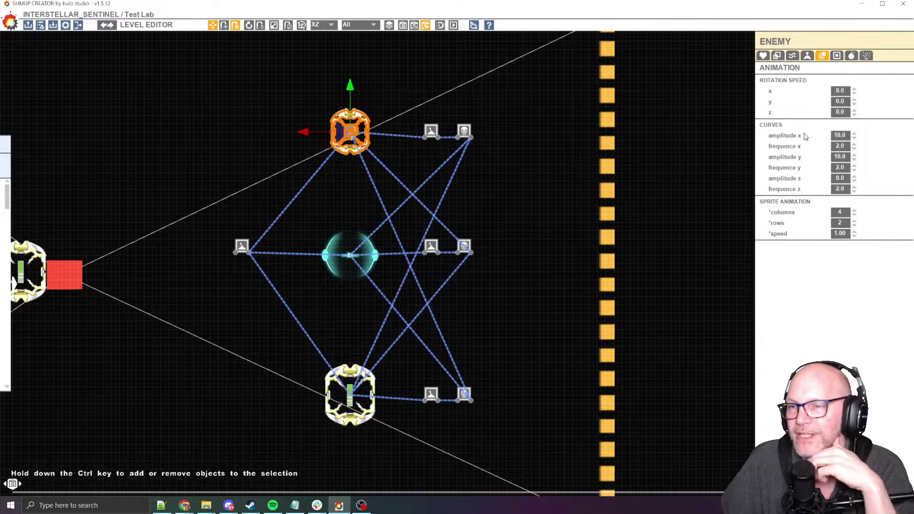
left_click(840, 135)
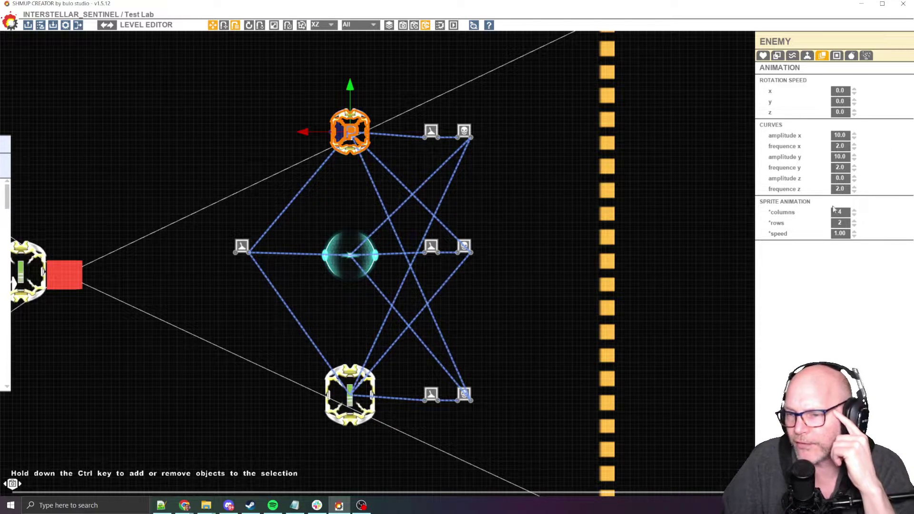
Step: Examine the properties of the trigger linked to the P pick-up and of the Kill element connected to it
left_click(509, 158)
scroll(519, 184, "up", 3)
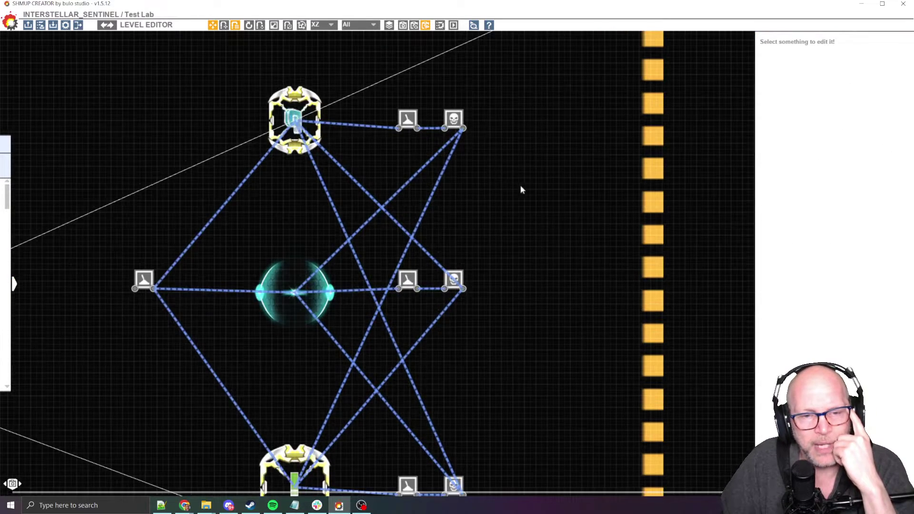
left_click(426, 68)
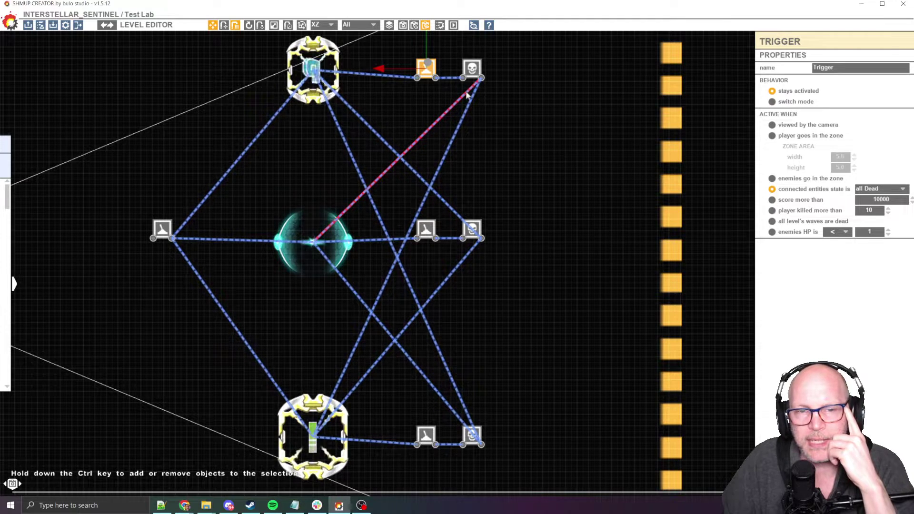
middle_click_drag(468, 90, 458, 136)
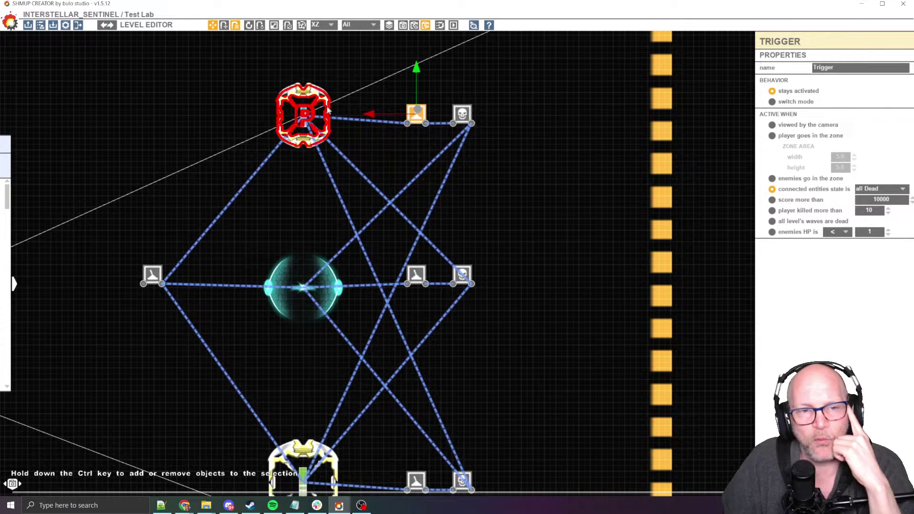
left_click(314, 95)
left_click(460, 115)
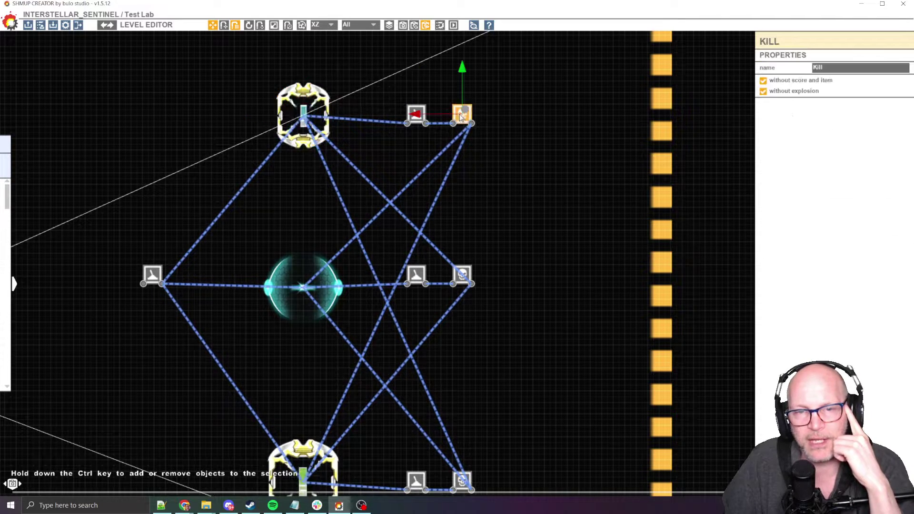
middle_click_drag(503, 143, 481, 97)
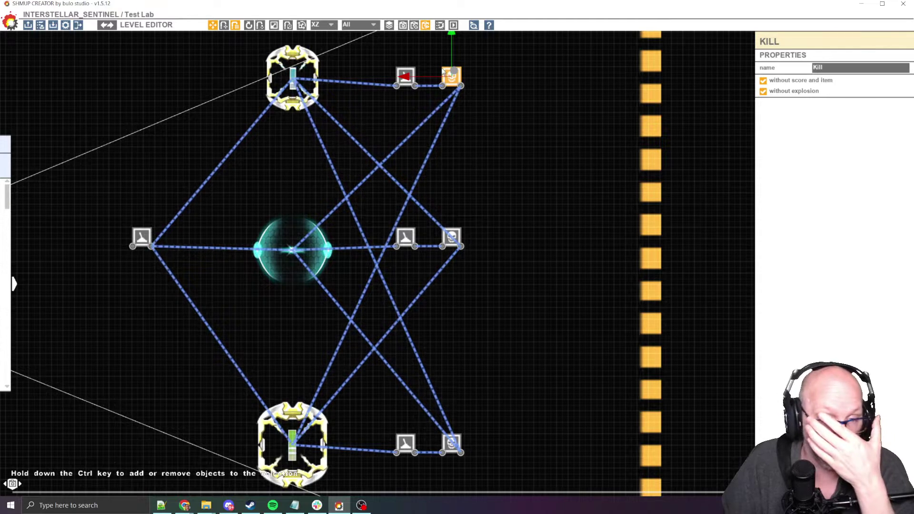
Step: Review which item the P pick-up enemy releases in its gameplay settings
left_click(301, 95)
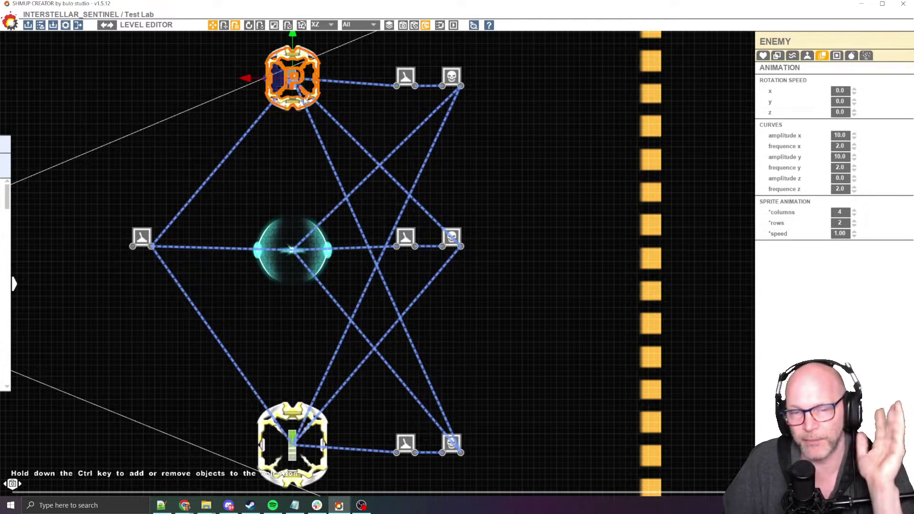
middle_click_drag(385, 86, 404, 117)
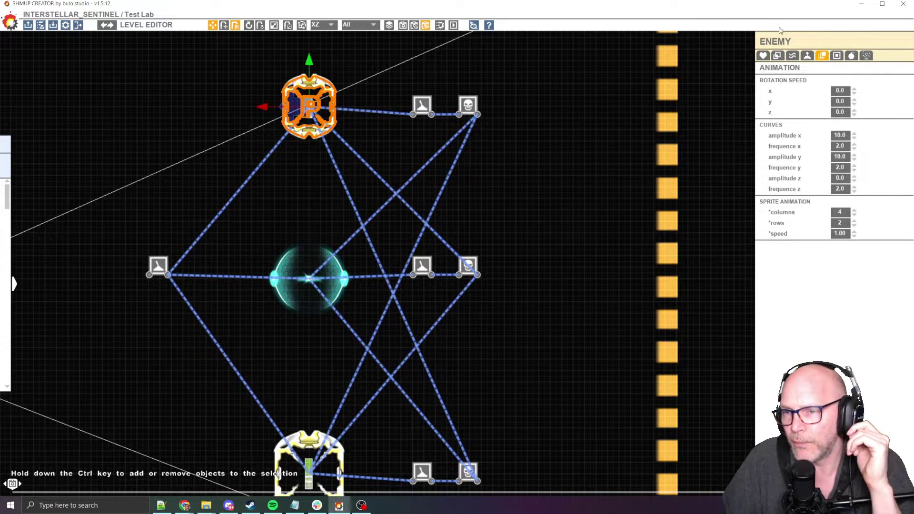
left_click(807, 56)
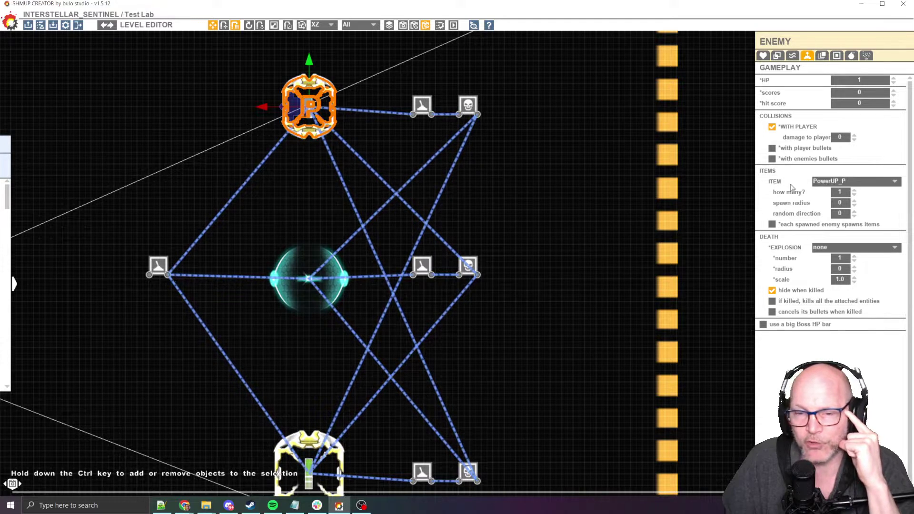
Step: Place a PowerUP1 item from the Game Box beside the P pick-up enemy and select it
mouse_move(2, 275)
scroll(109, 206, "down", 5)
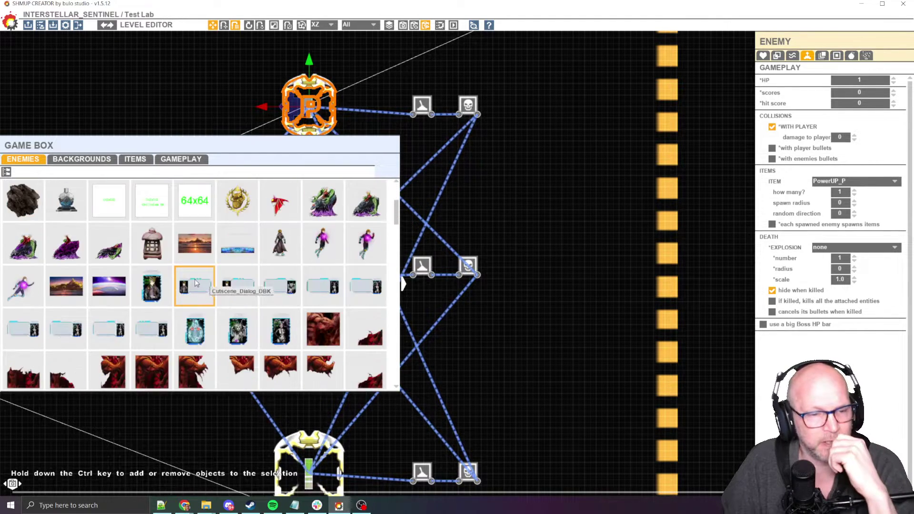
left_click(135, 159)
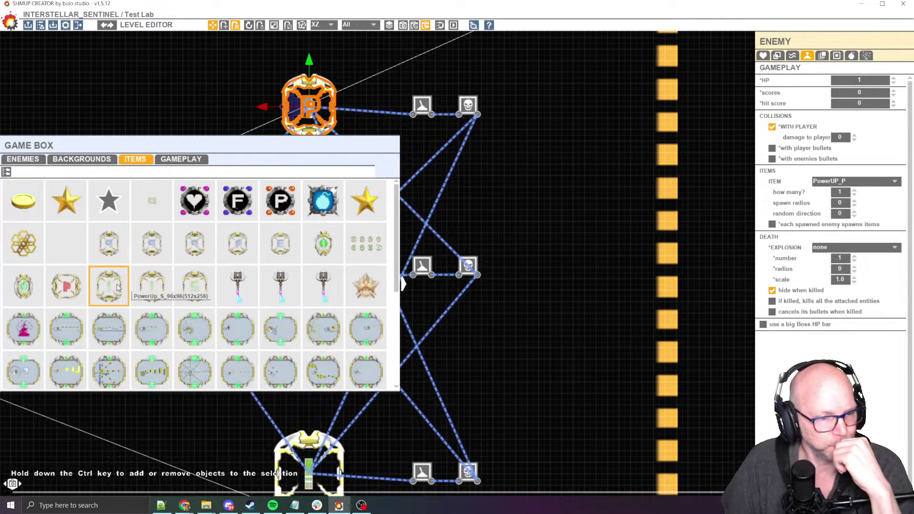
left_click(119, 241)
left_click(203, 108)
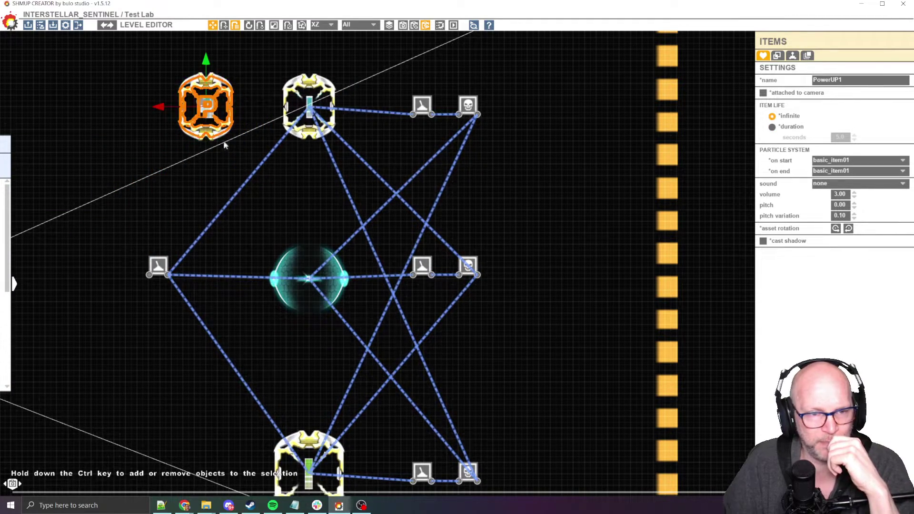
left_click(205, 105)
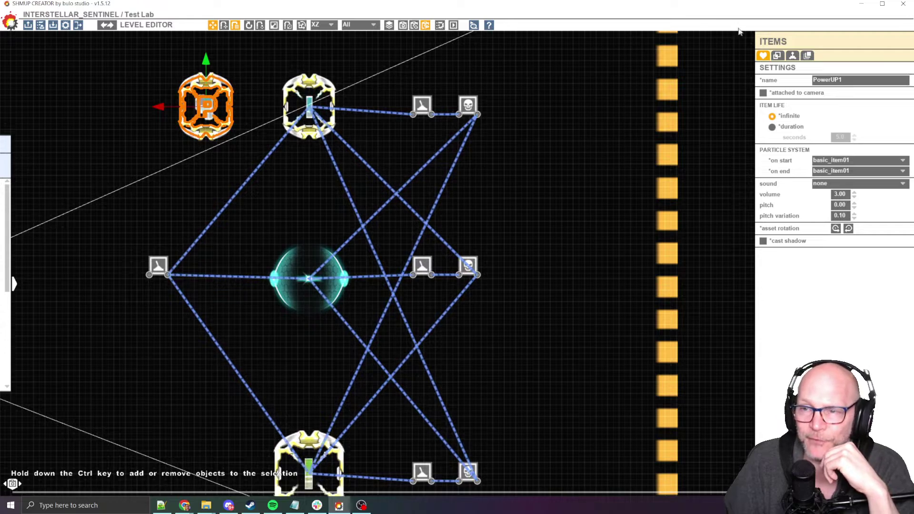
Step: Review the PowerUP1 item's gameplay rewards, life settings and animation values, including its attraction to the player
left_click(791, 56)
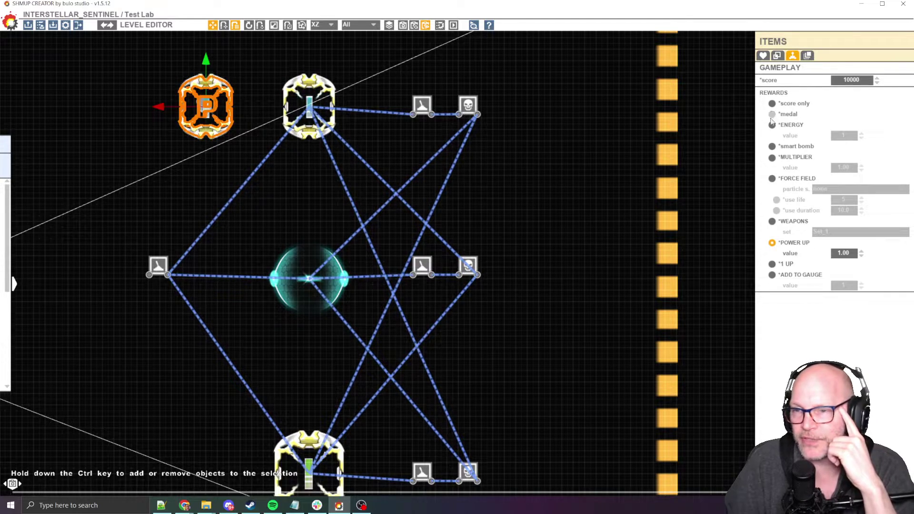
left_click(776, 56)
left_click(762, 56)
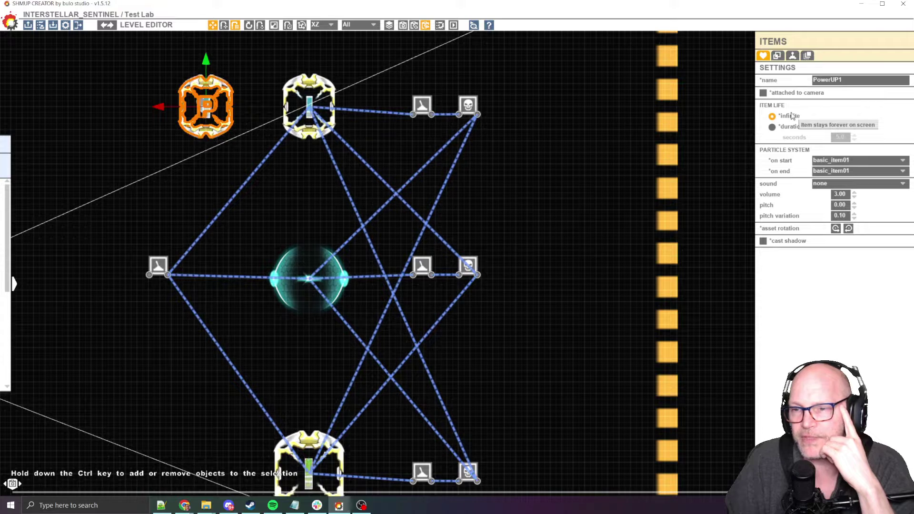
left_click(777, 56)
left_click(793, 56)
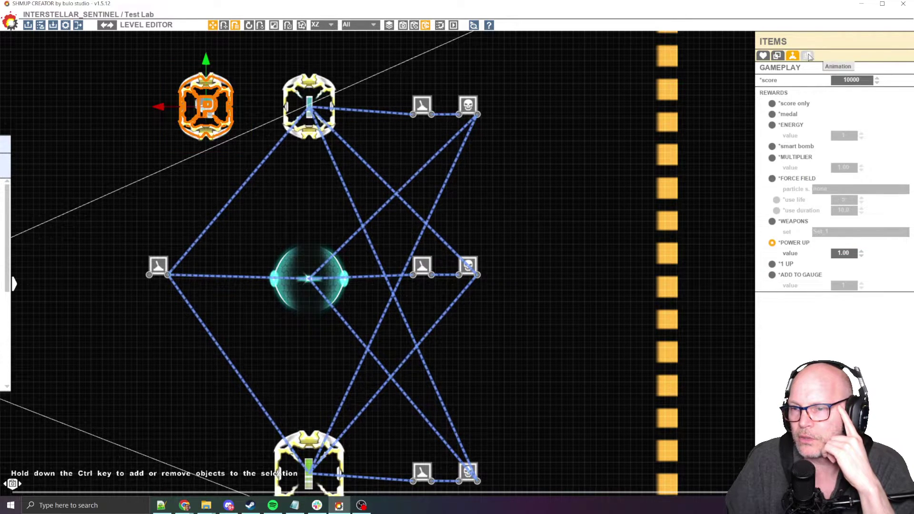
left_click(807, 55)
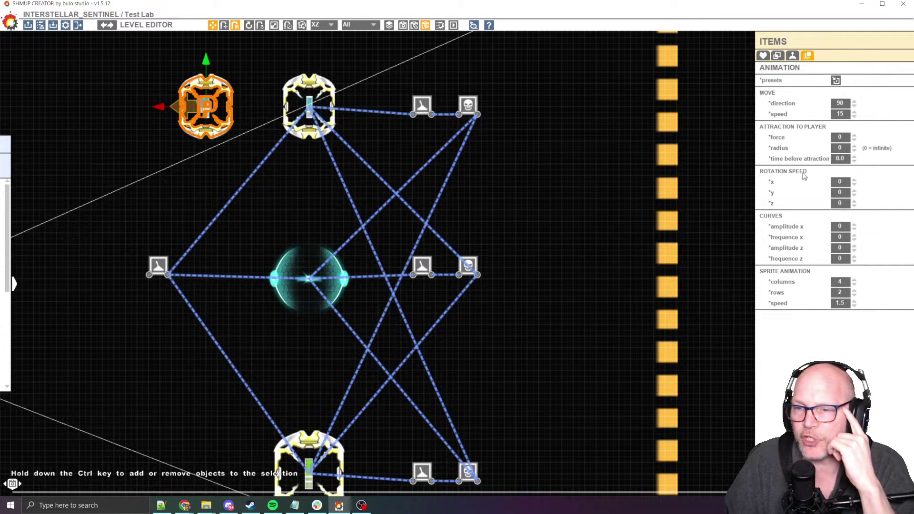
mouse_move(788, 146)
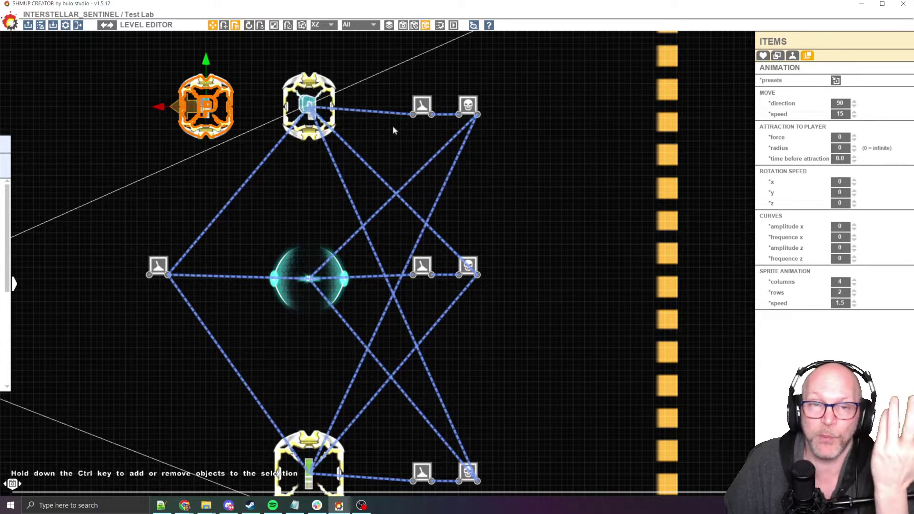
left_click(838, 147)
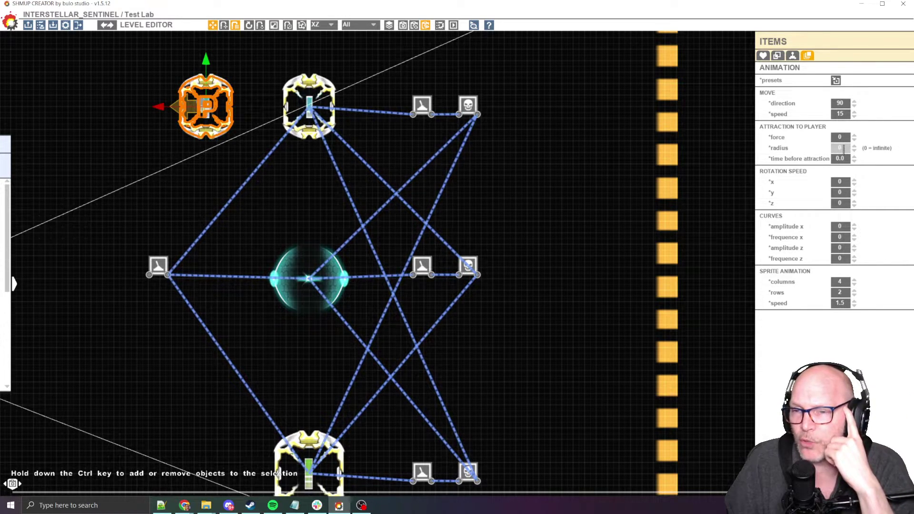
Step: Delete the PowerUP1 item beside the P pick-up enemy
left_click(223, 133)
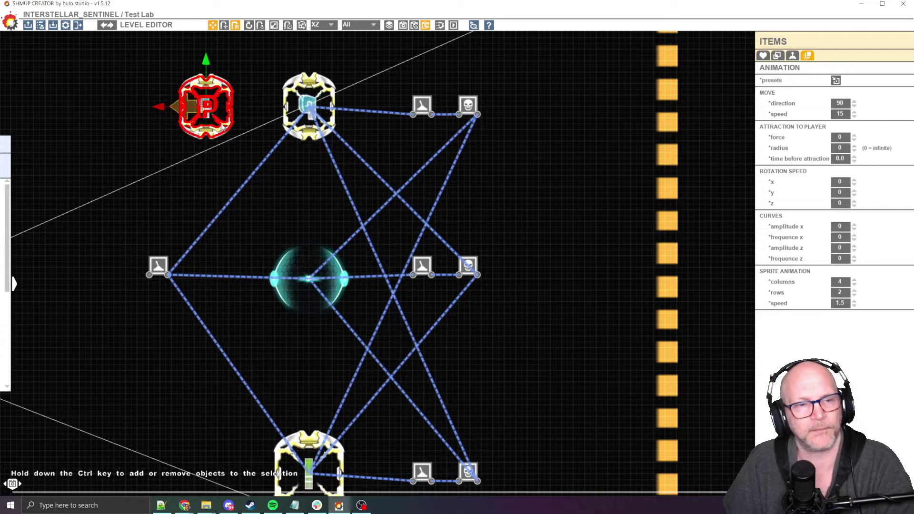
left_click_drag(222, 127, 209, 150)
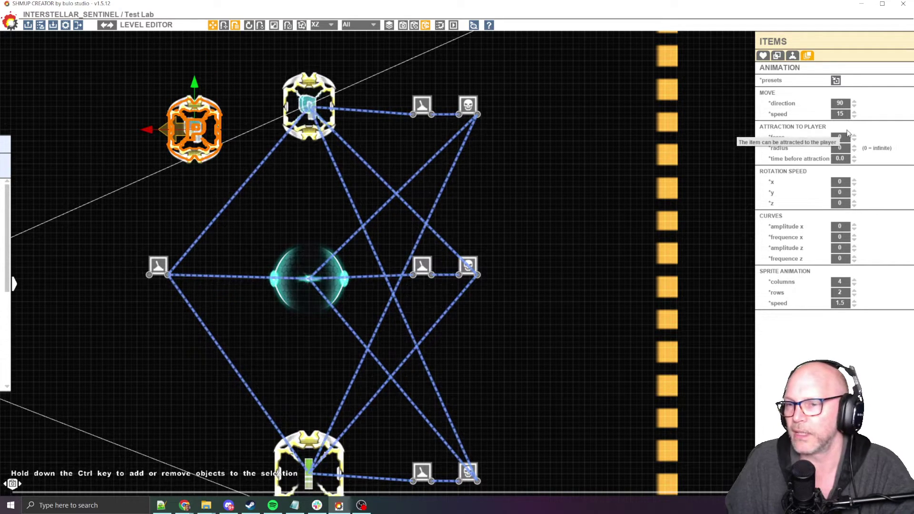
left_click(839, 137)
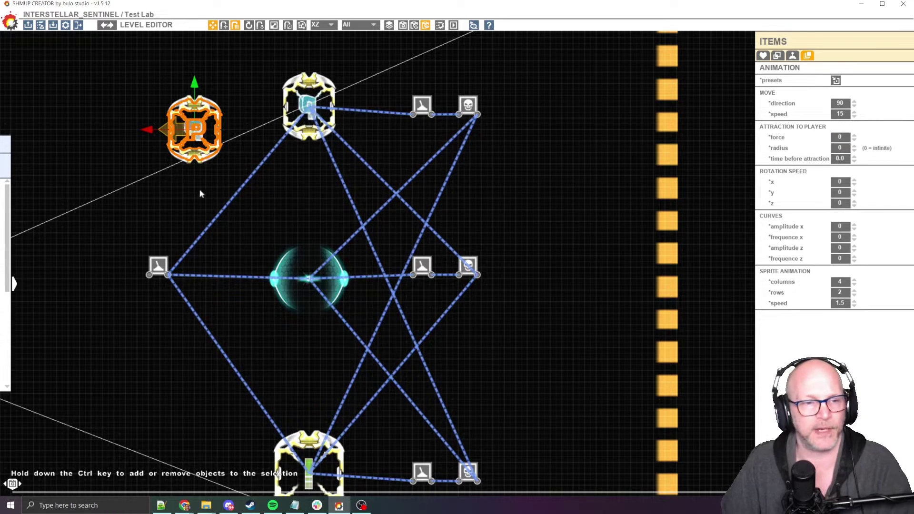
left_click(190, 164)
left_click_drag(190, 162, 160, 183)
key("Delete")
Step: Place a PowerUP_P item from the Game Box beside the P pick-up enemy and check its animation settings
mouse_move(14, 285)
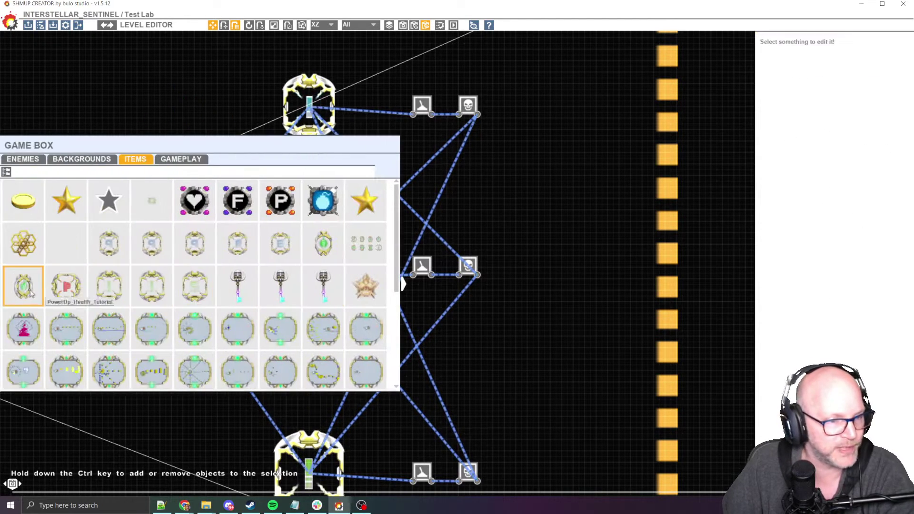
left_click_drag(185, 247, 226, 128)
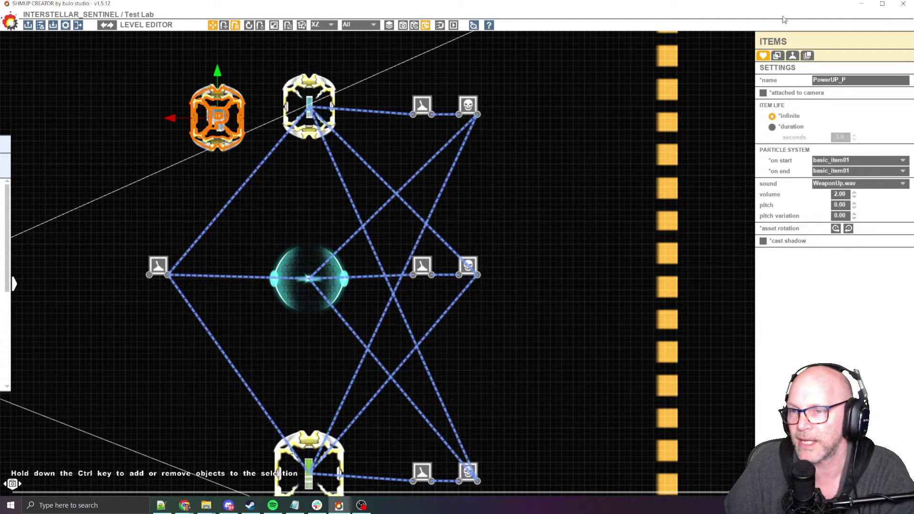
left_click(806, 56)
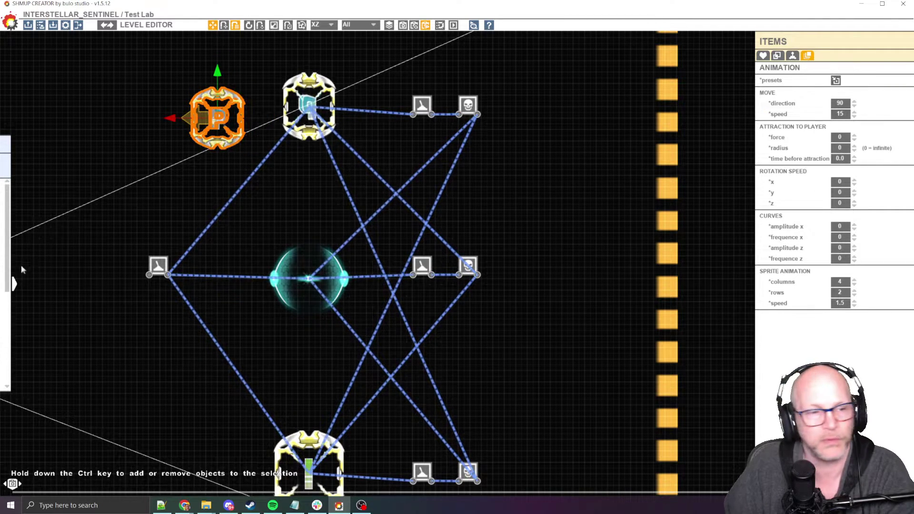
Step: Place a second PowerUP_P item below the first one and check its player attraction in the animation settings
left_click(14, 284)
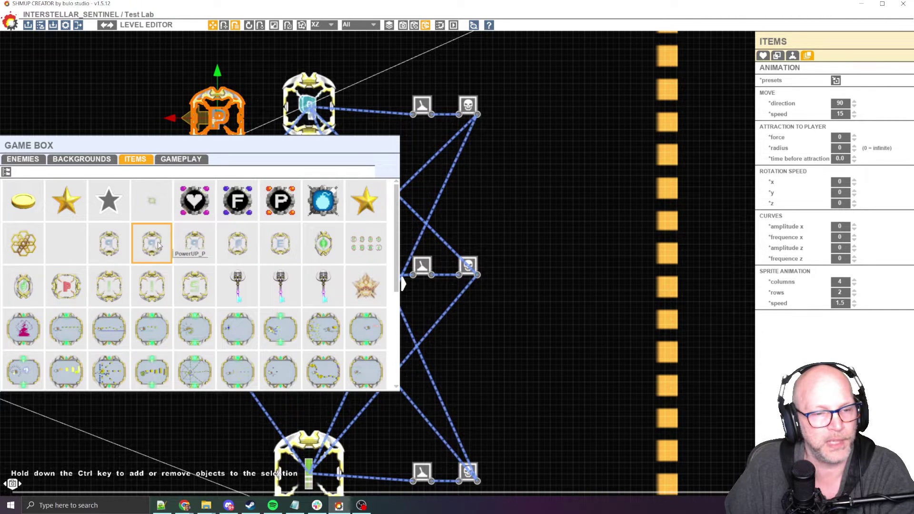
left_click(118, 244)
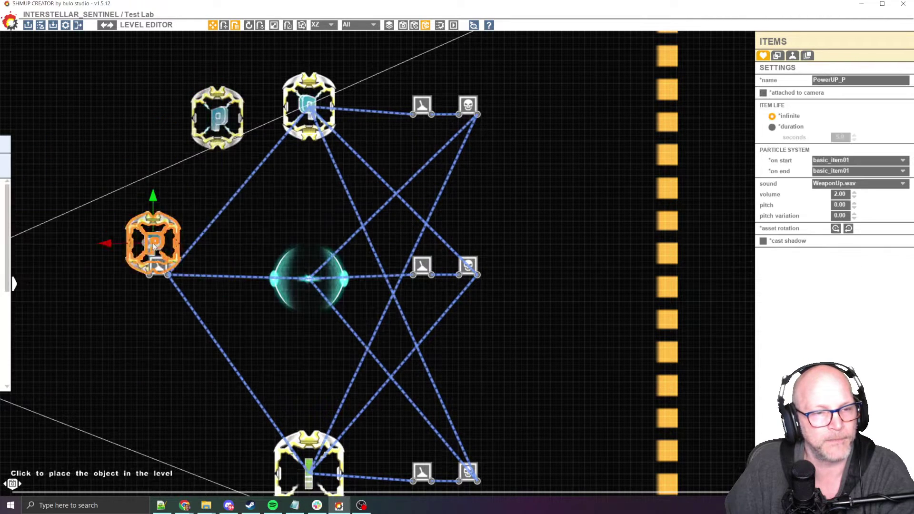
left_click(229, 209)
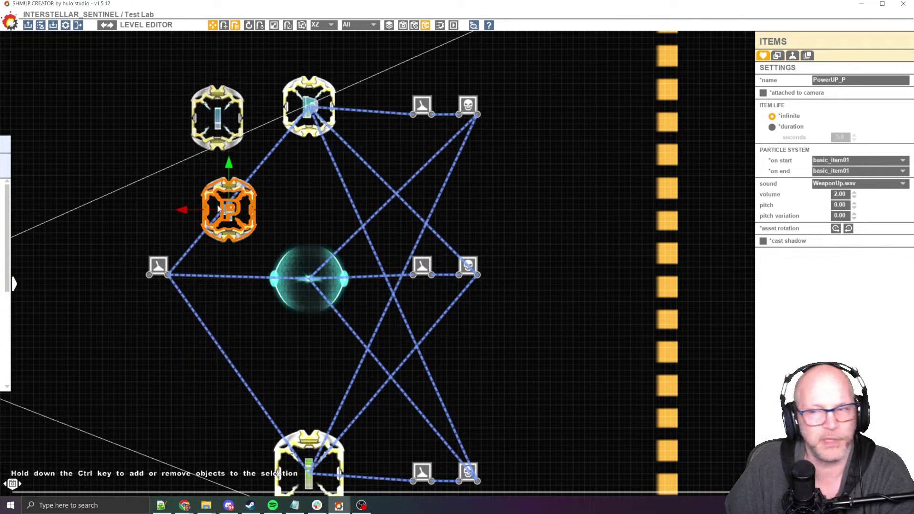
left_click(793, 55)
left_click(807, 55)
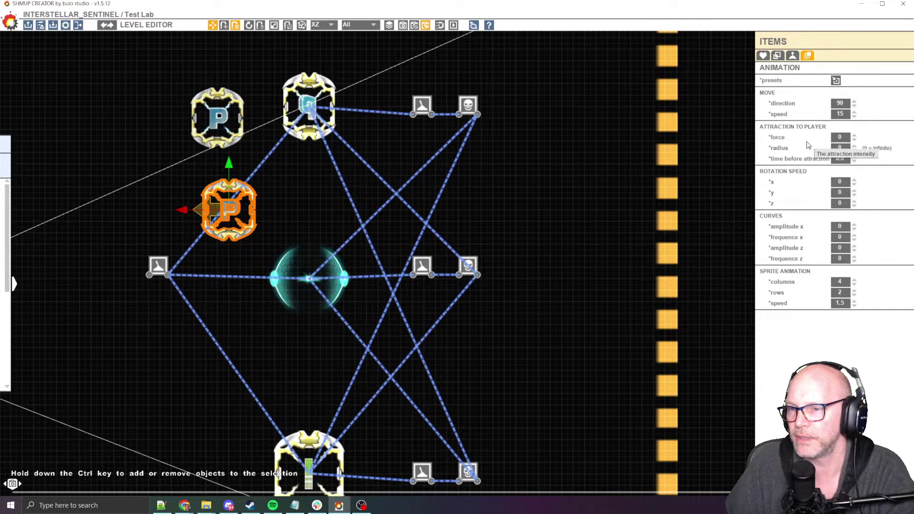
Step: Place a PowerUp_S_96x96(512x256) item from the Game Box just above the round cyan pick-up
mouse_move(12, 298)
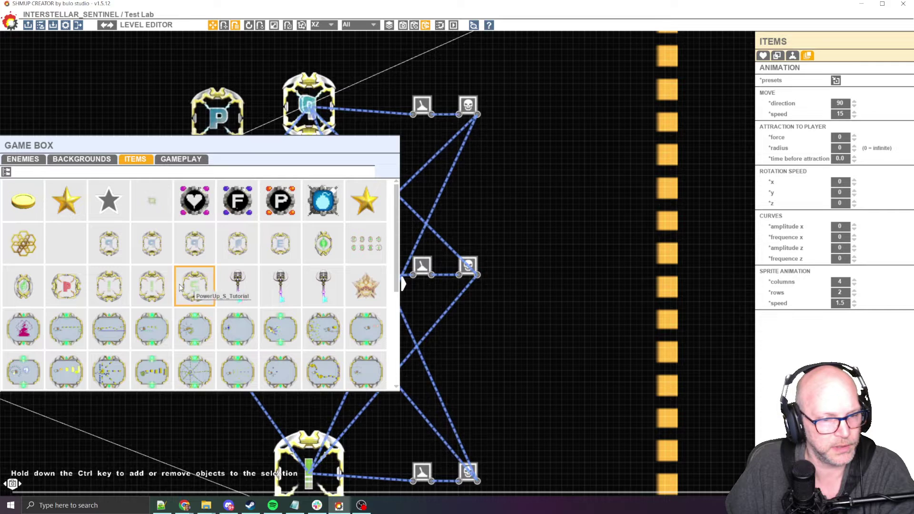
left_click(115, 292)
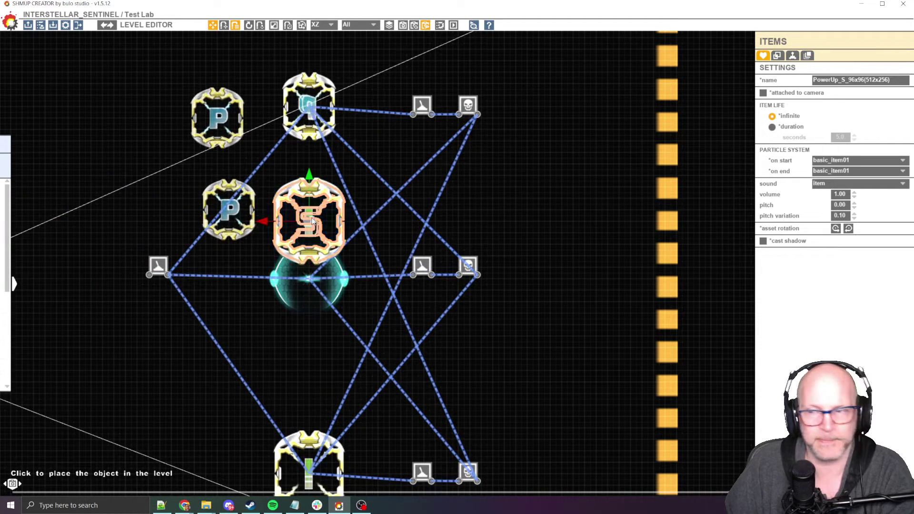
left_click(308, 219)
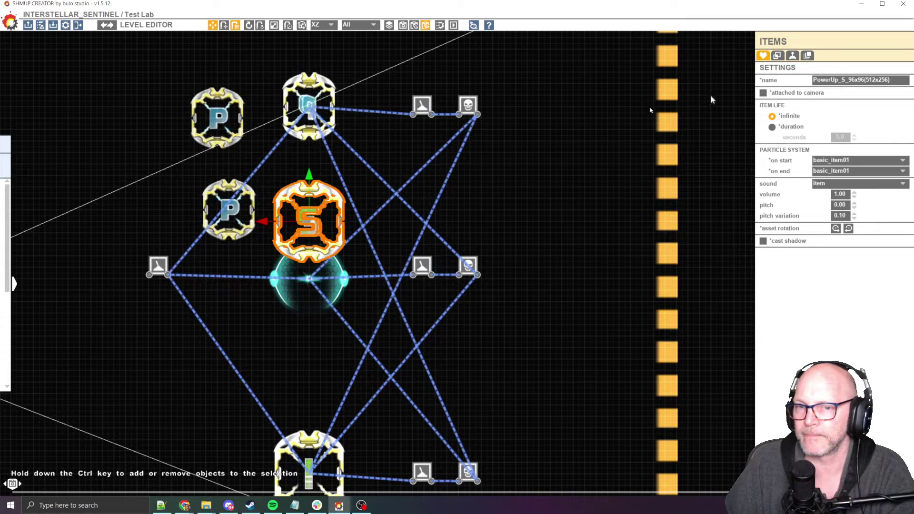
Step: Delete both placed PowerUP_P items and the PowerUp_S item from the level
left_click(216, 114)
key("Delete")
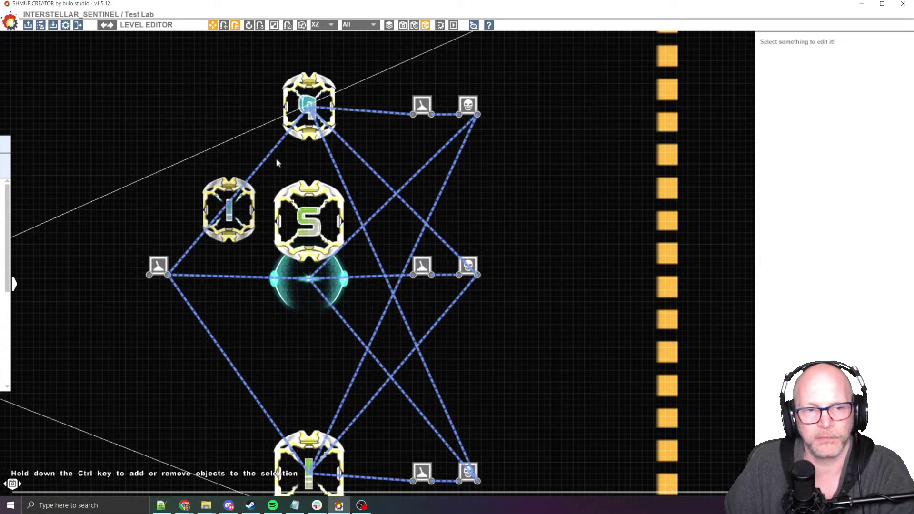
left_click_drag(175, 161, 333, 215)
key("Delete")
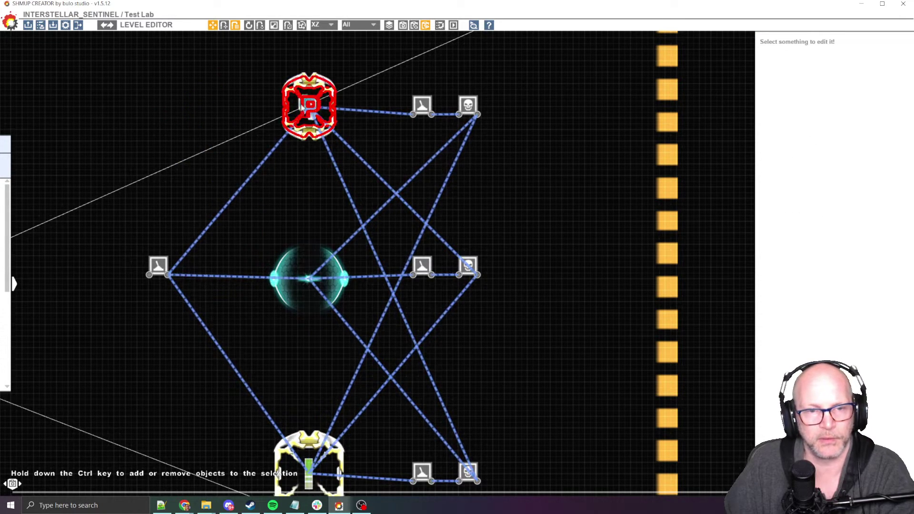
Step: Place a SoulKey item from the Game Box beside the P pick-up enemy
left_click(309, 117)
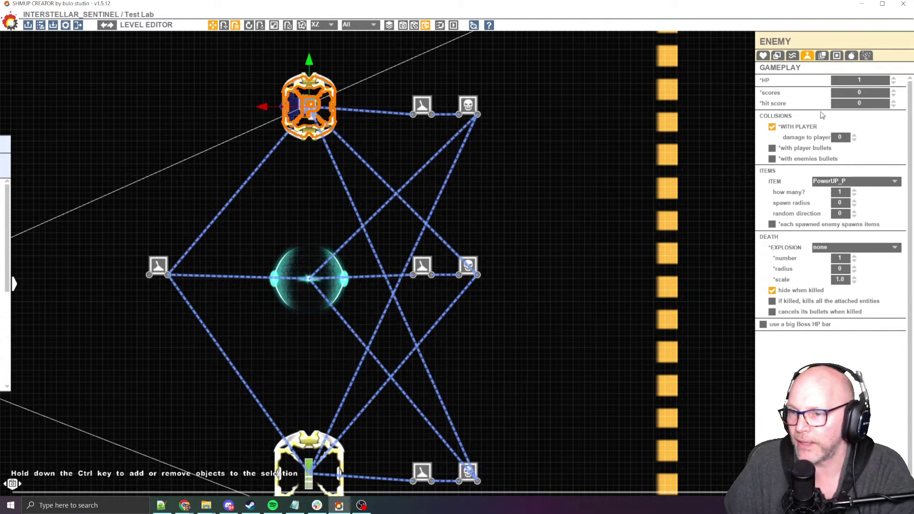
left_click(14, 284)
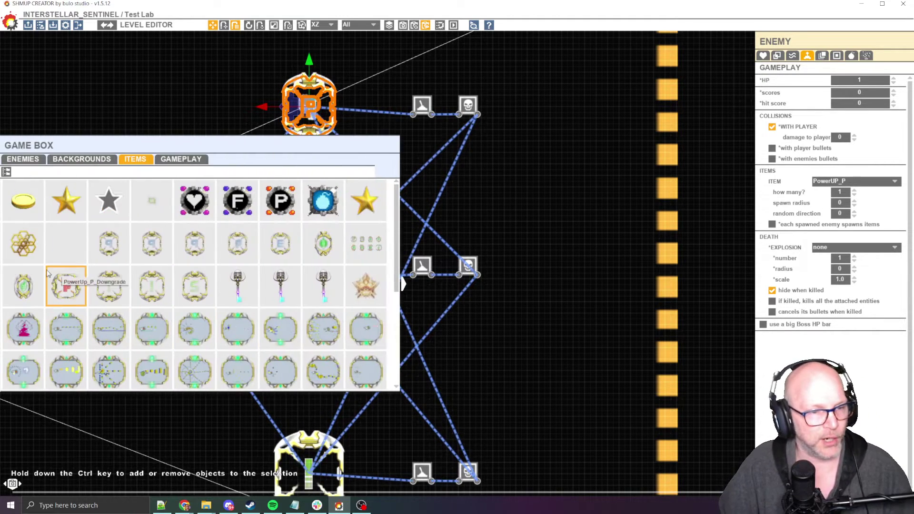
left_click(246, 292)
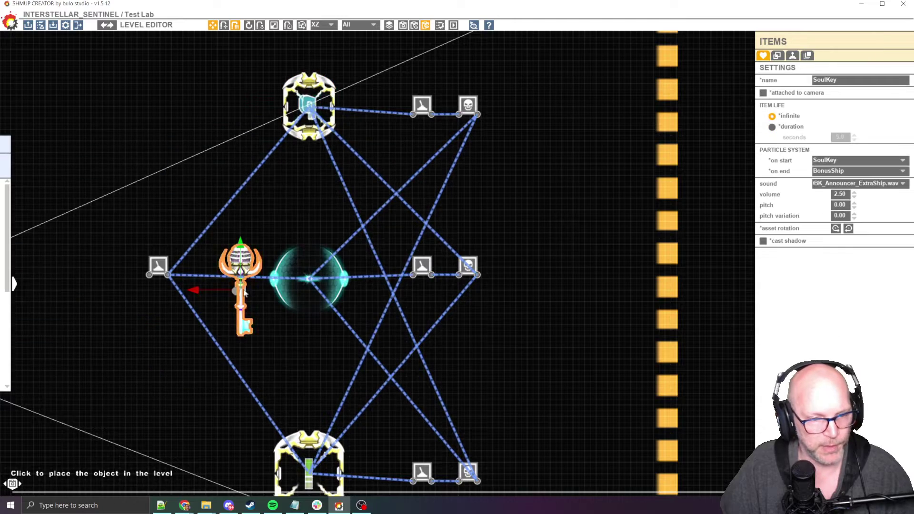
left_click(191, 120)
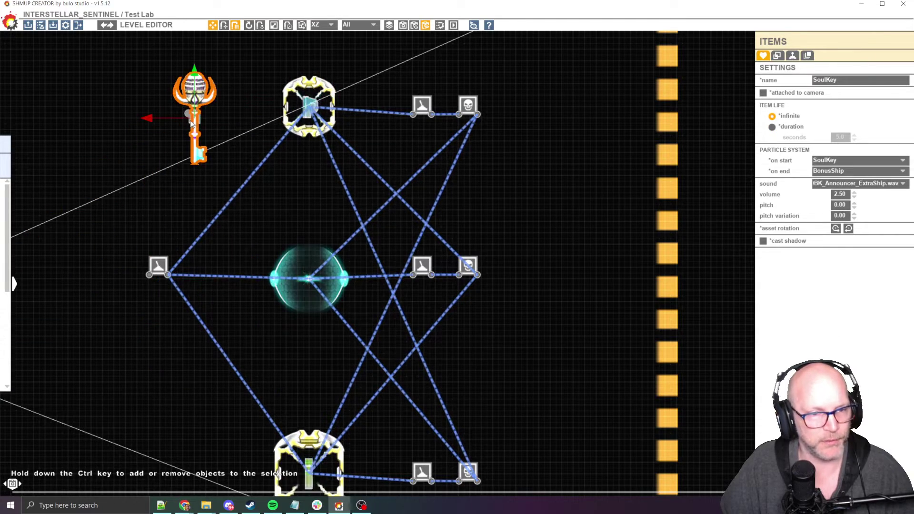
Step: Review the SoulKey's gameplay reward and its attraction-to-player force in the animation settings
left_click(793, 56)
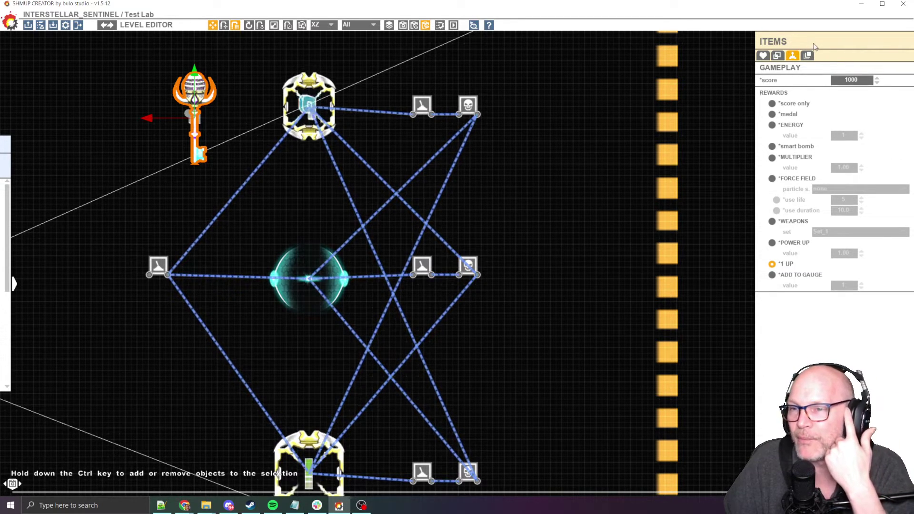
left_click(807, 55)
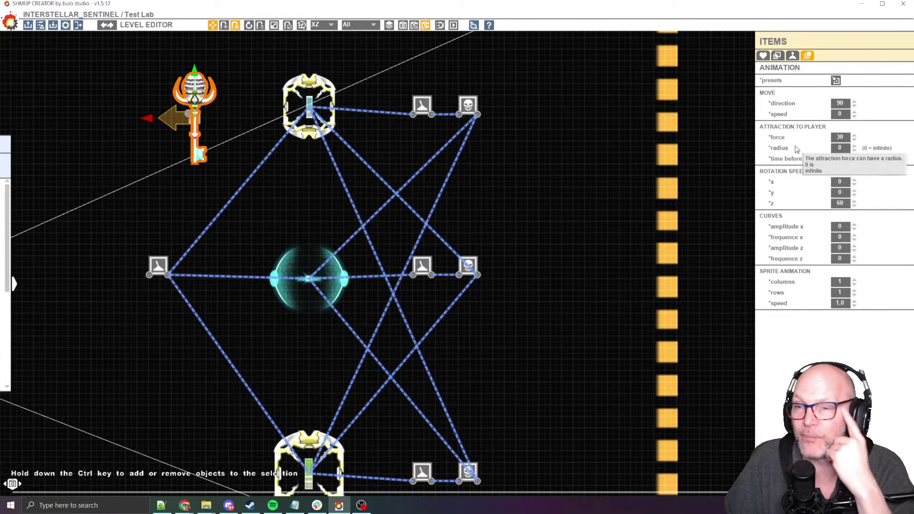
left_click(840, 137)
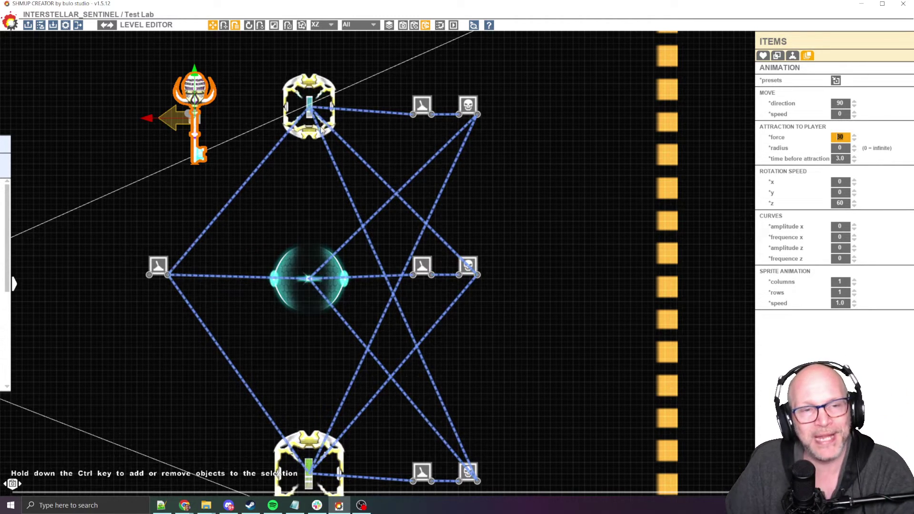
Step: Review the P pick-up enemy's released item, the available item choices, and its quantity, spawn radius and random direction
left_click(309, 107)
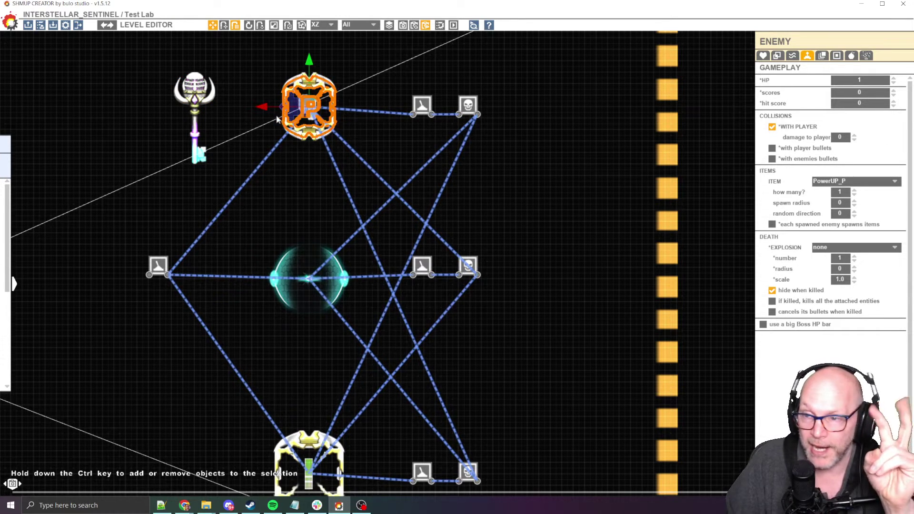
left_click(840, 182)
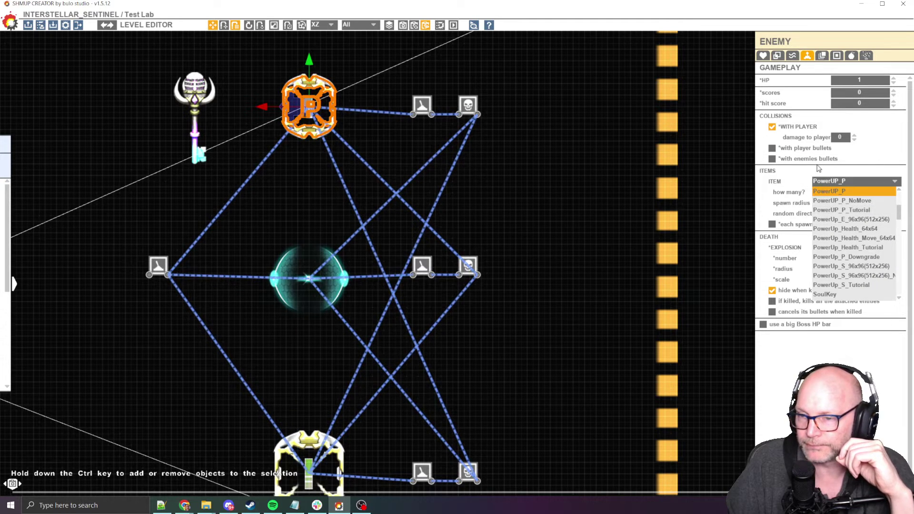
left_click(843, 209)
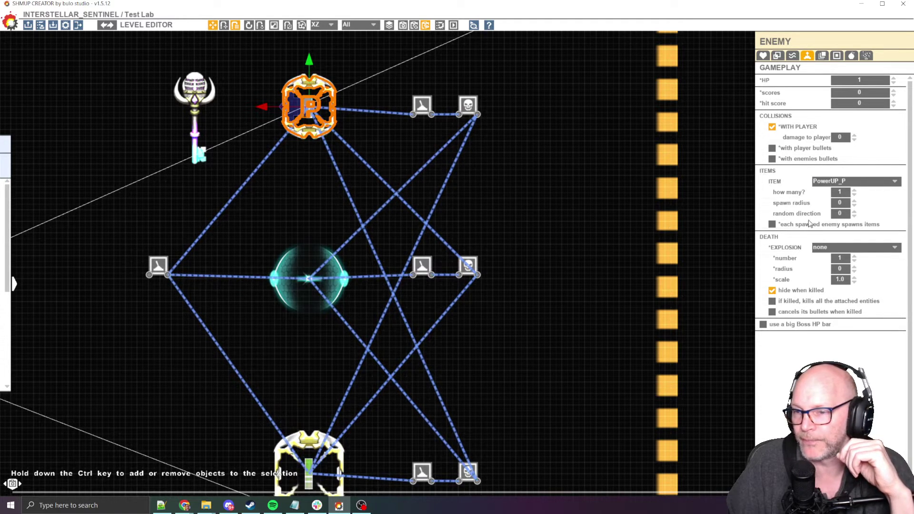
left_click(839, 192)
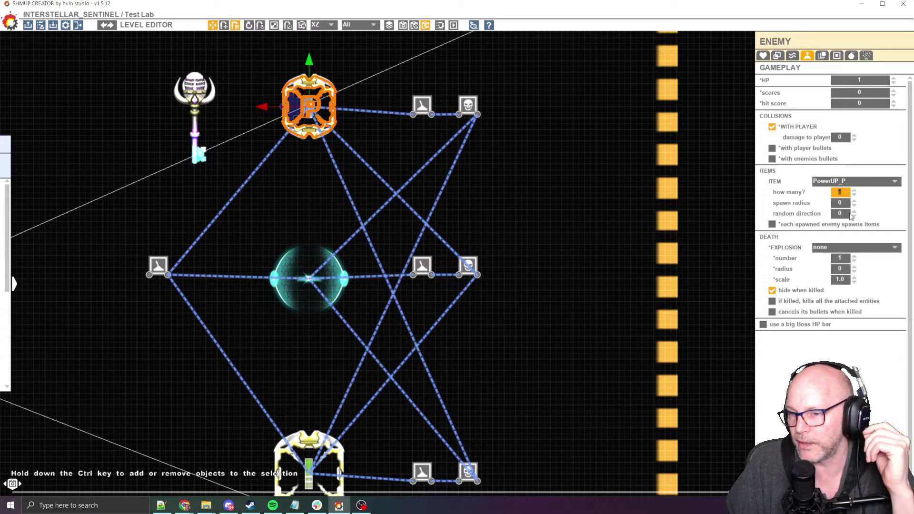
key("Tab")
key("Tab")
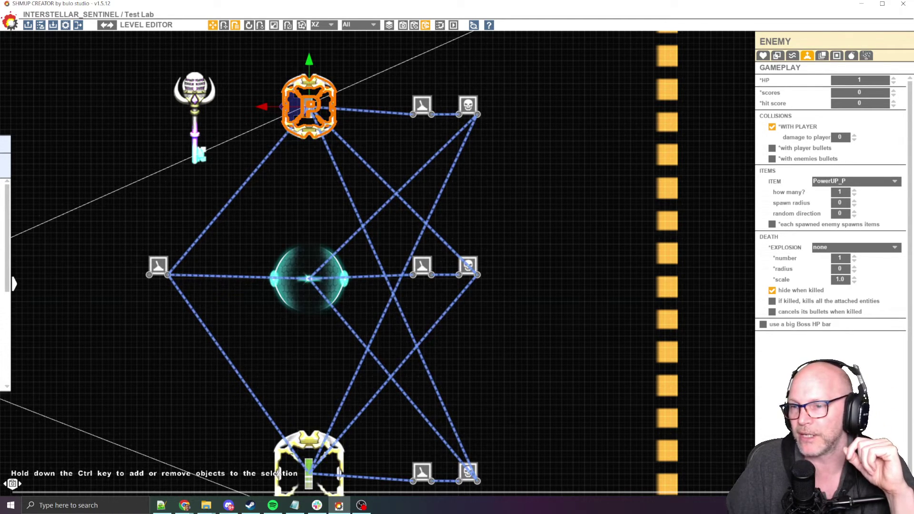
Step: Select the SoulKey again and open its attraction-to-player force for editing
left_click(189, 77)
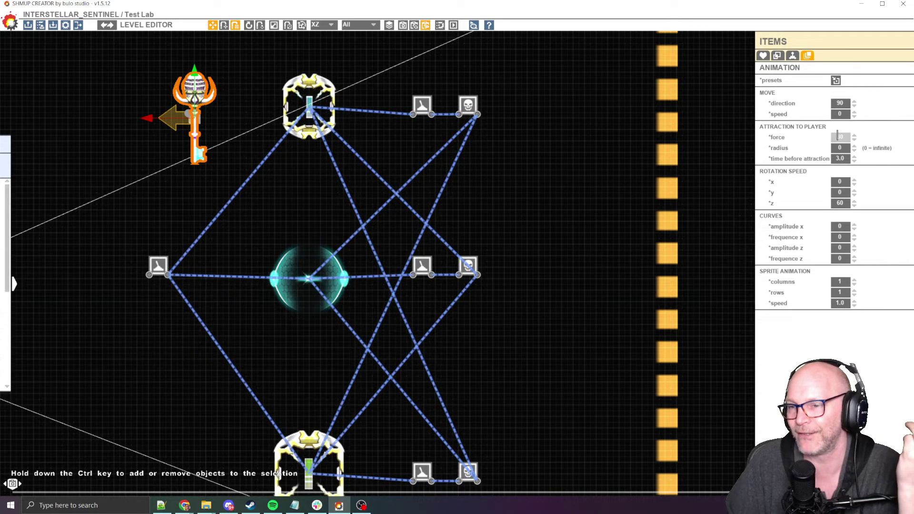
left_click(845, 137)
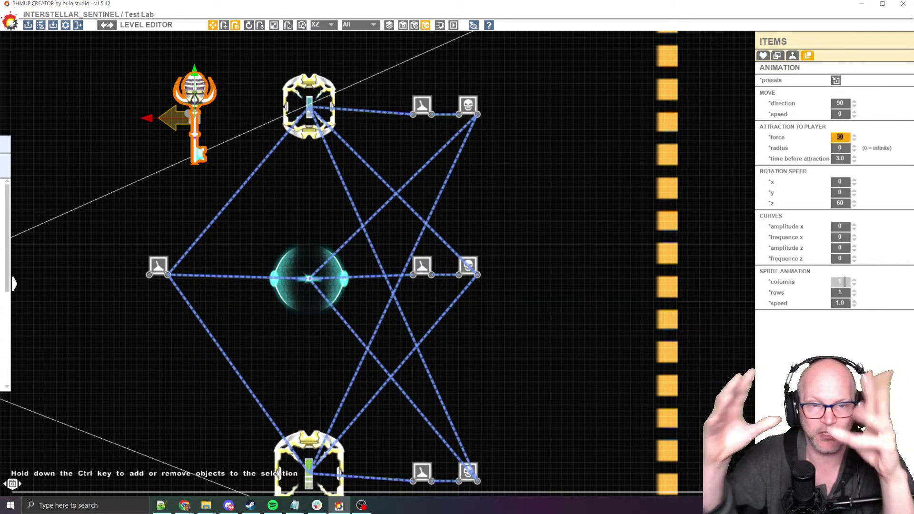
Step: Leave the SoulKey's force setting and review the upper and middle Kill elements and the middle Trigger's activation conditions
left_click(430, 236)
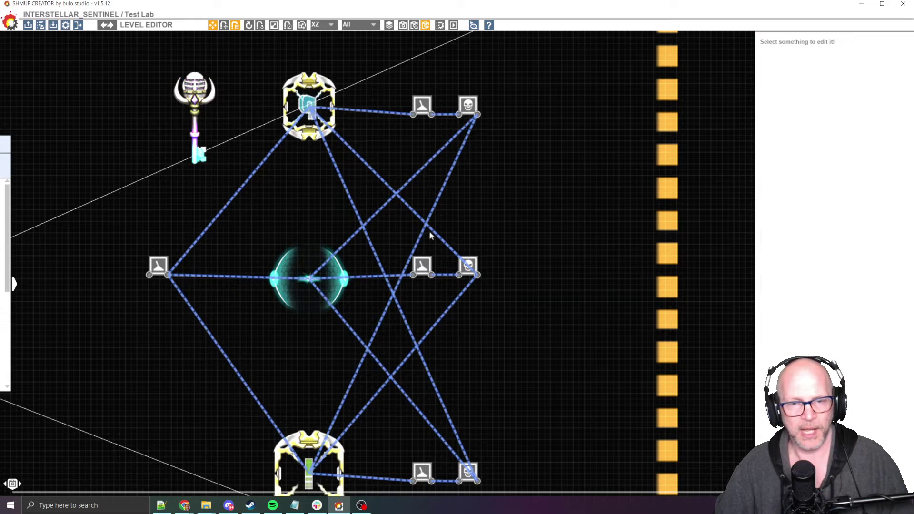
scroll(618, 177, "down", 2)
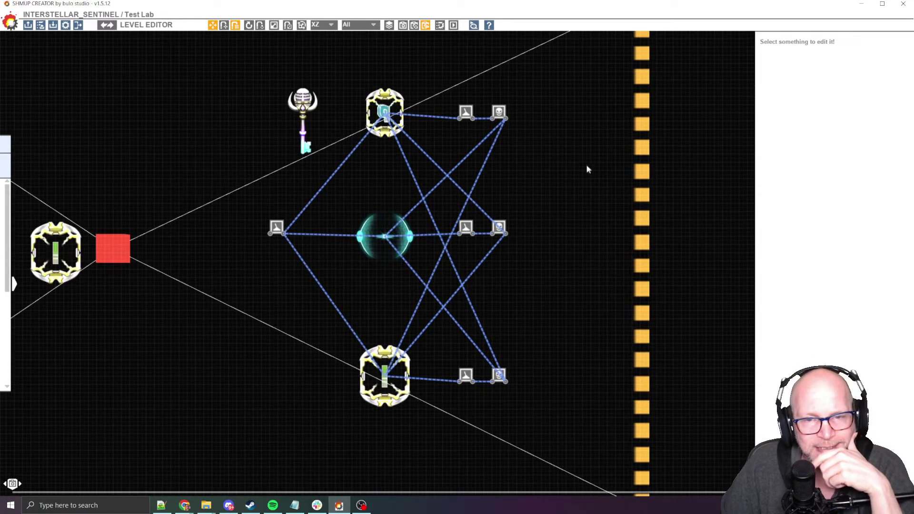
left_click(499, 112)
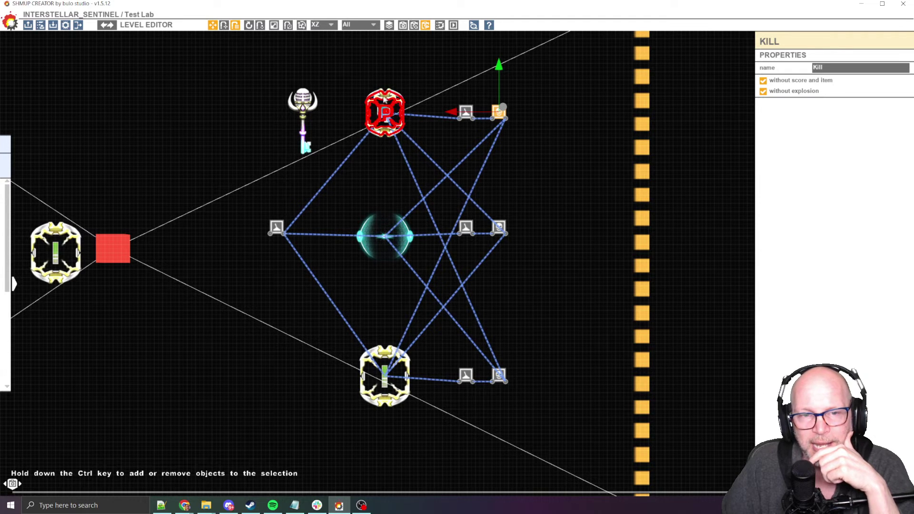
left_click(514, 222)
left_click(499, 226)
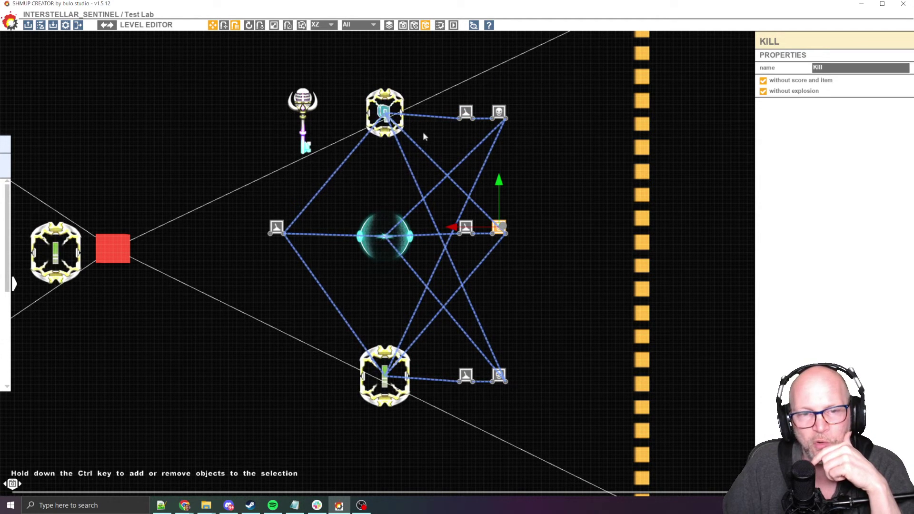
left_click(466, 226)
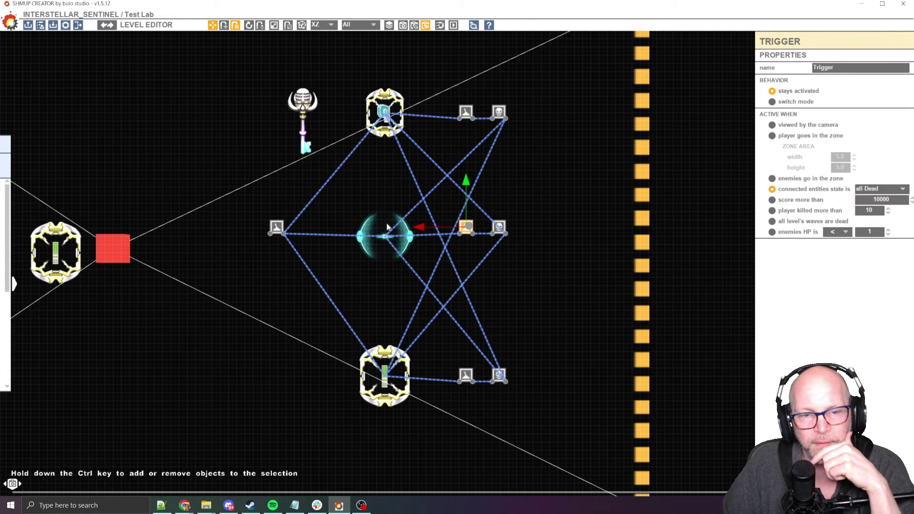
left_click(499, 226)
Step: Review the P pick-up enemy's gameplay settings, then check the lower pick-up enemy's linked Trigger and its activation conditions
left_click(402, 114)
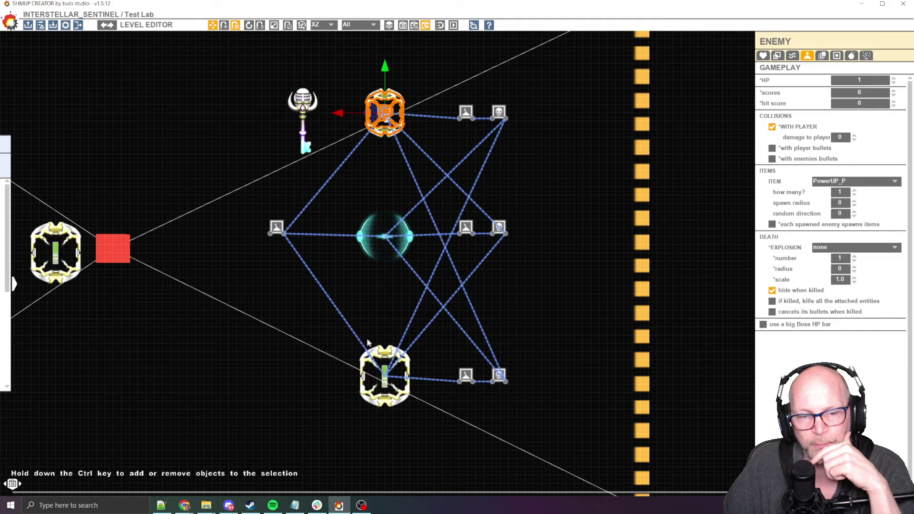
left_click(380, 355)
left_click(513, 392)
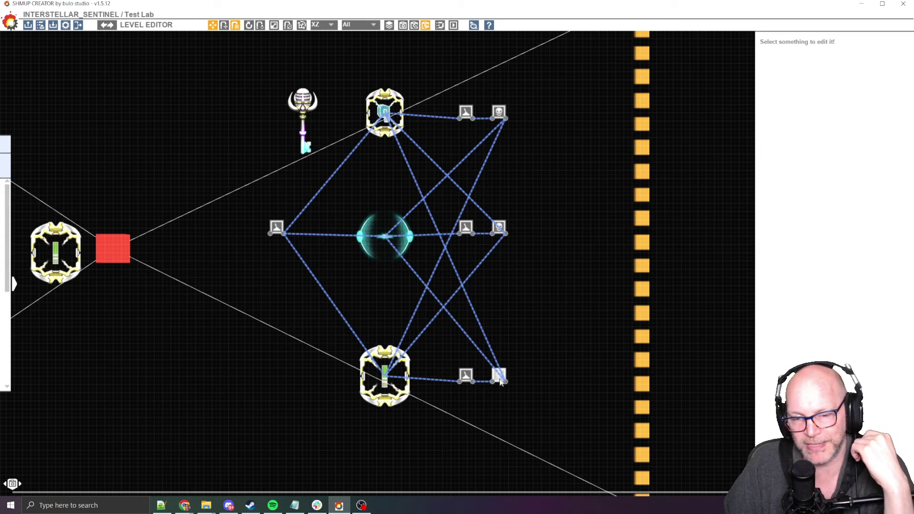
left_click(466, 375)
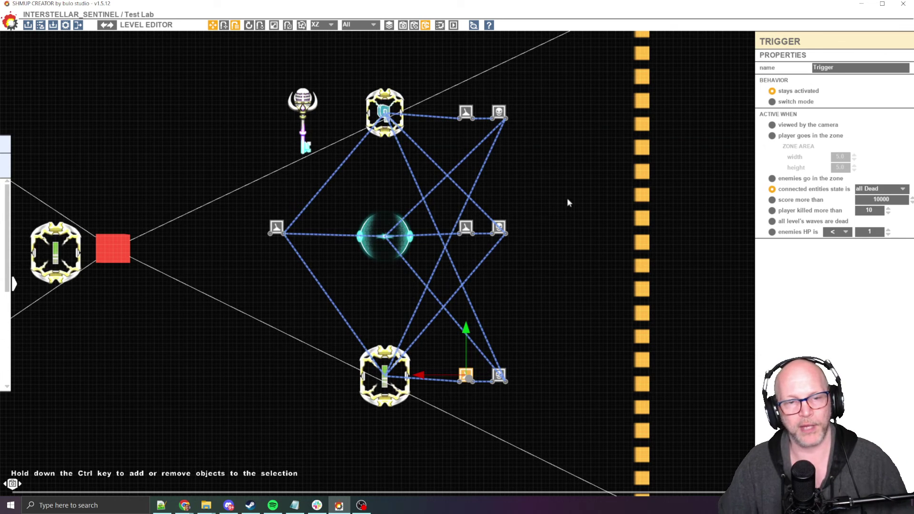
Step: Start the level preview to run the linked triggers and pick-up enemies in the editor
key("space")
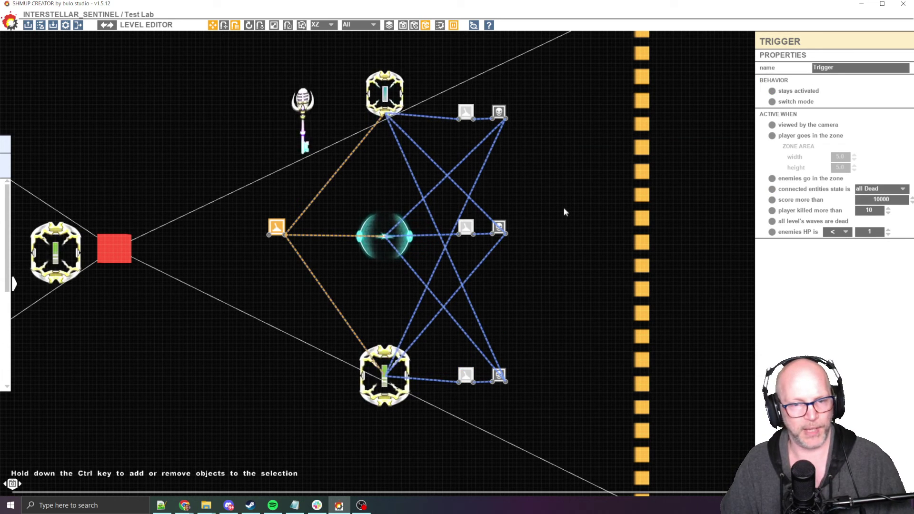